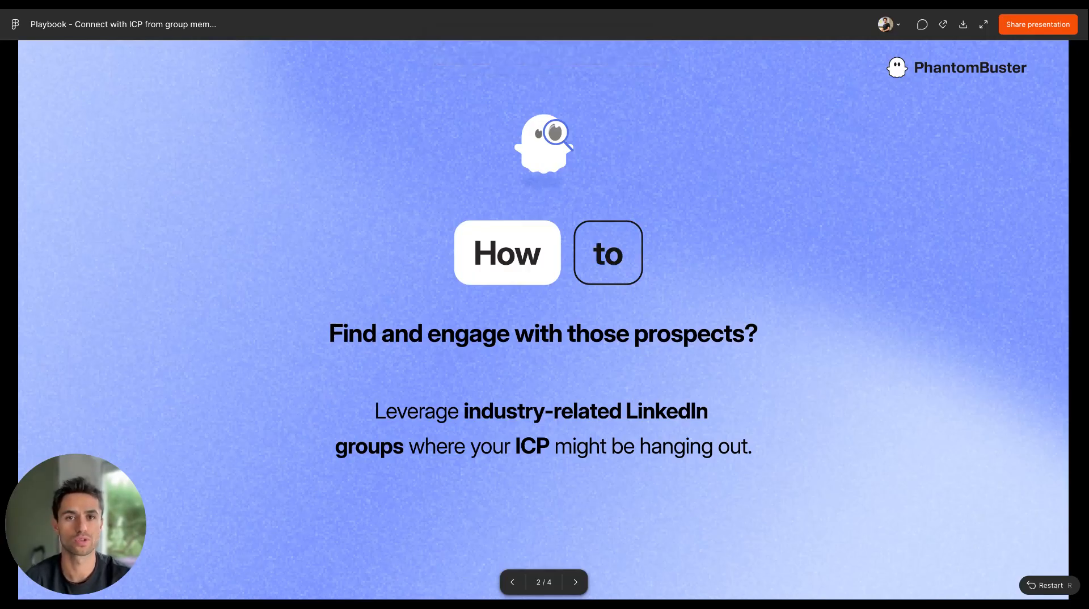
{"action": "key", "text": "Right"}
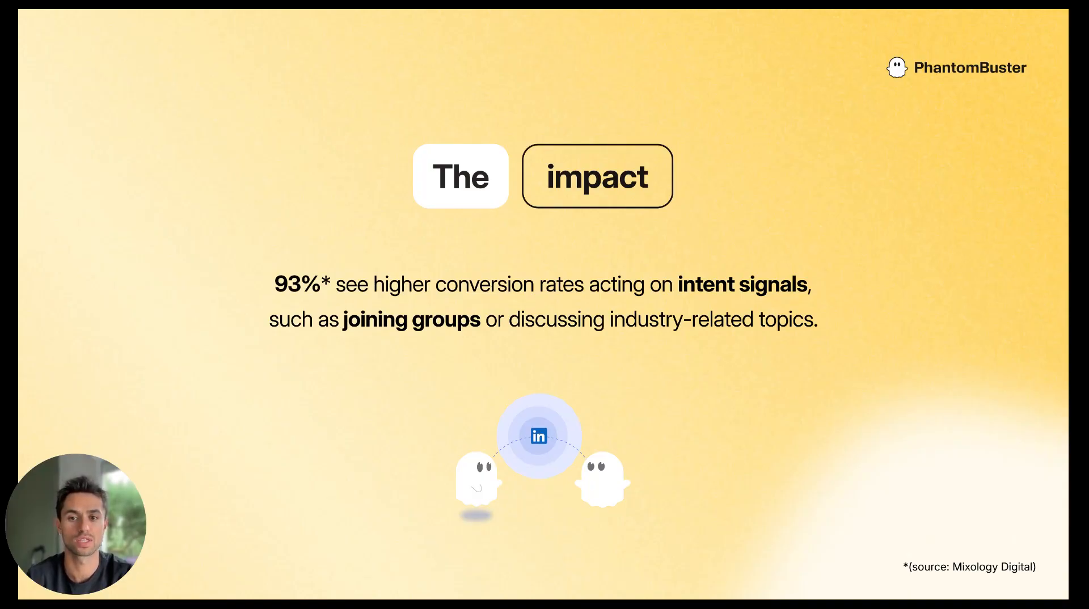
{"action": "key", "text": "Right"}
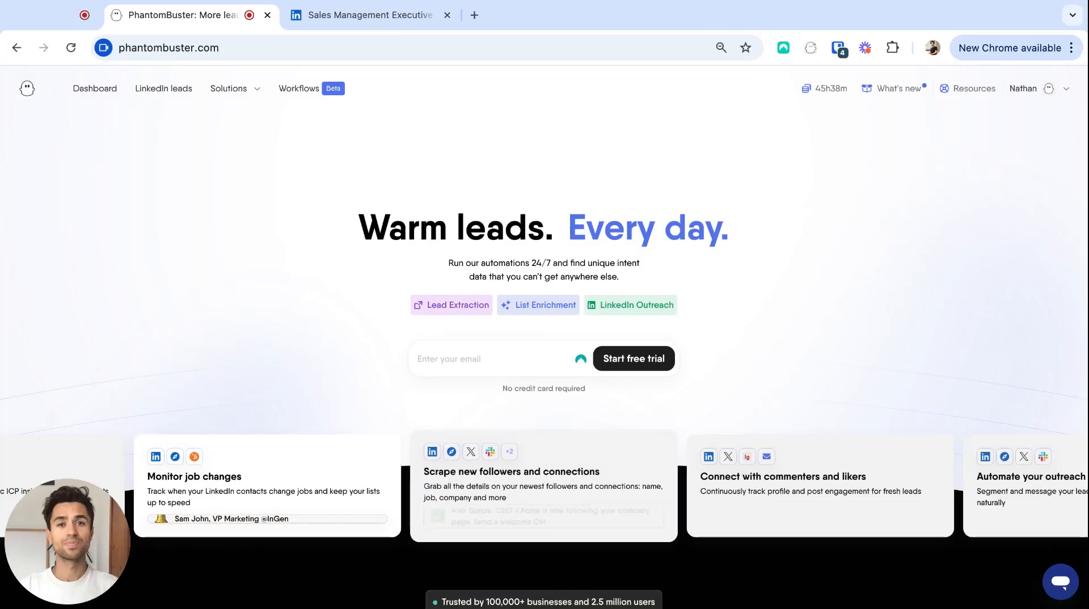
- Switch to LinkedIn and copy the web address of the Sales Management Executives group
{"action": "left_click", "coordinate": [405, 23]}
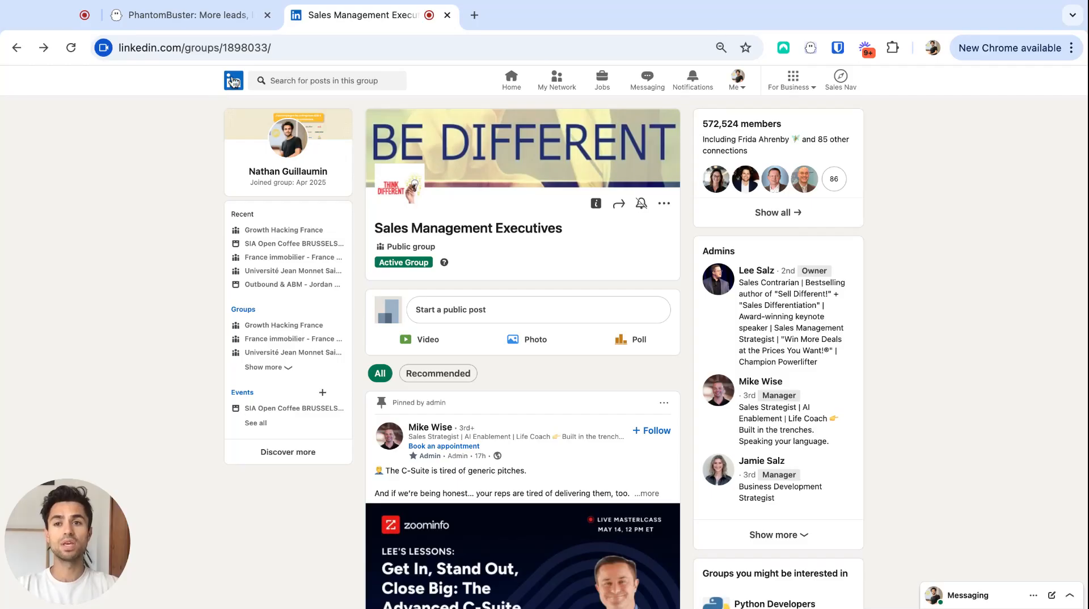
{"action": "left_click", "coordinate": [273, 47]}
{"action": "key", "text": "ctrl+c"}
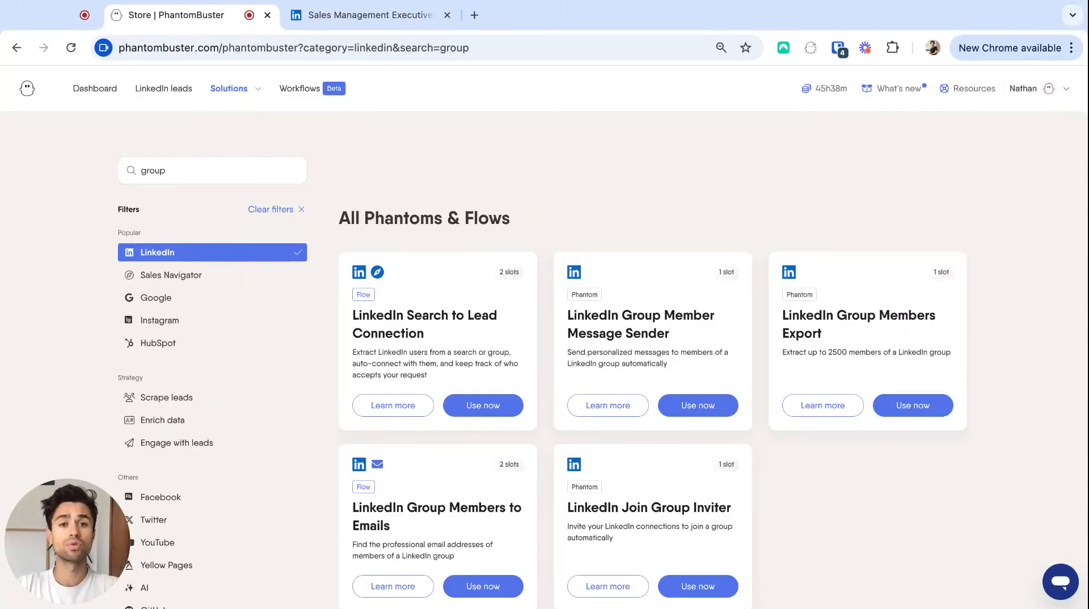
- Create a LinkedIn Group Members Export in PhantomBuster with the detected LinkedIn account and the copied group URL as the group to scrape
{"action": "left_click", "coordinate": [914, 409]}
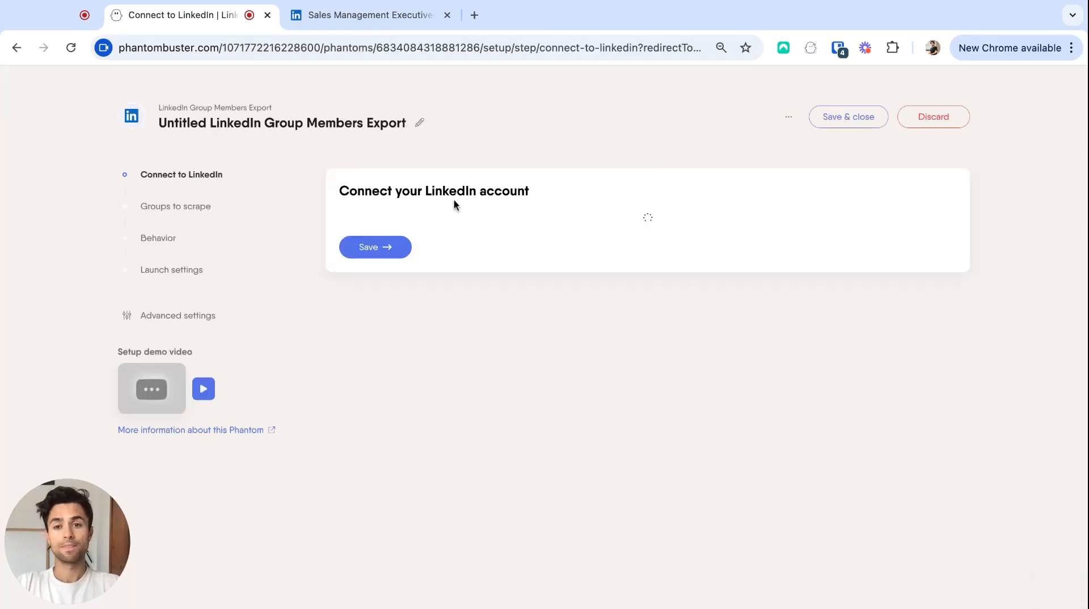
{"action": "left_click", "coordinate": [388, 276]}
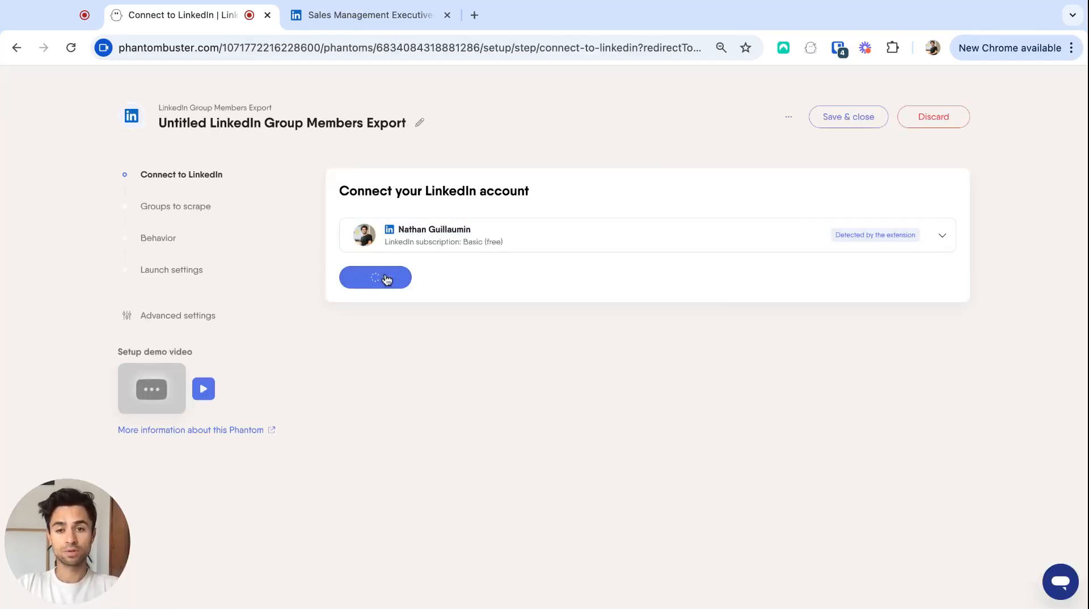
{"action": "left_click", "coordinate": [416, 260]}
{"action": "key", "text": "ctrl+v"}
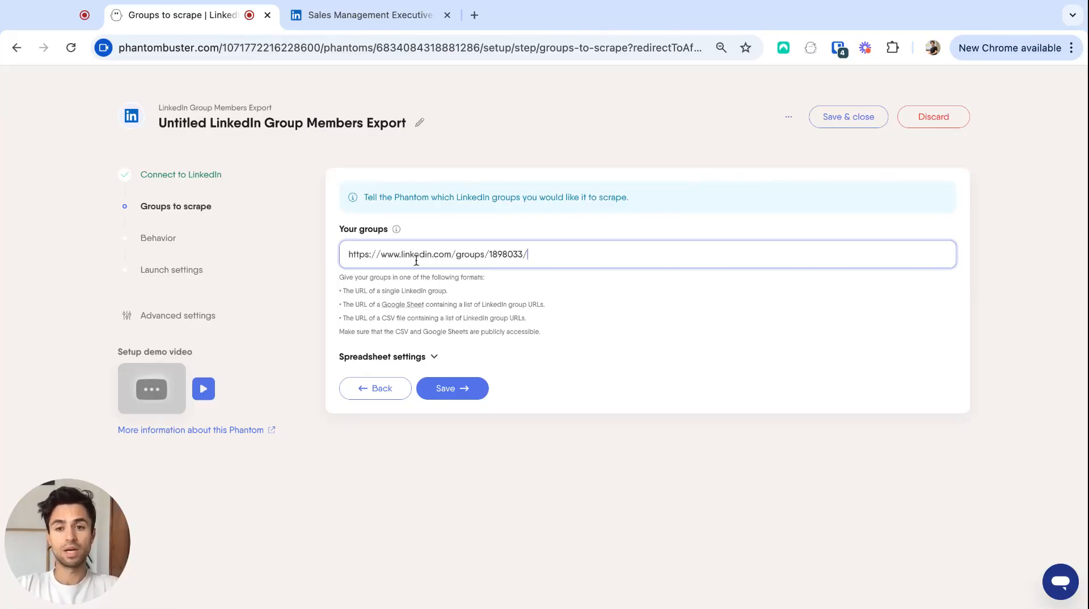
{"action": "left_click", "coordinate": [451, 392]}
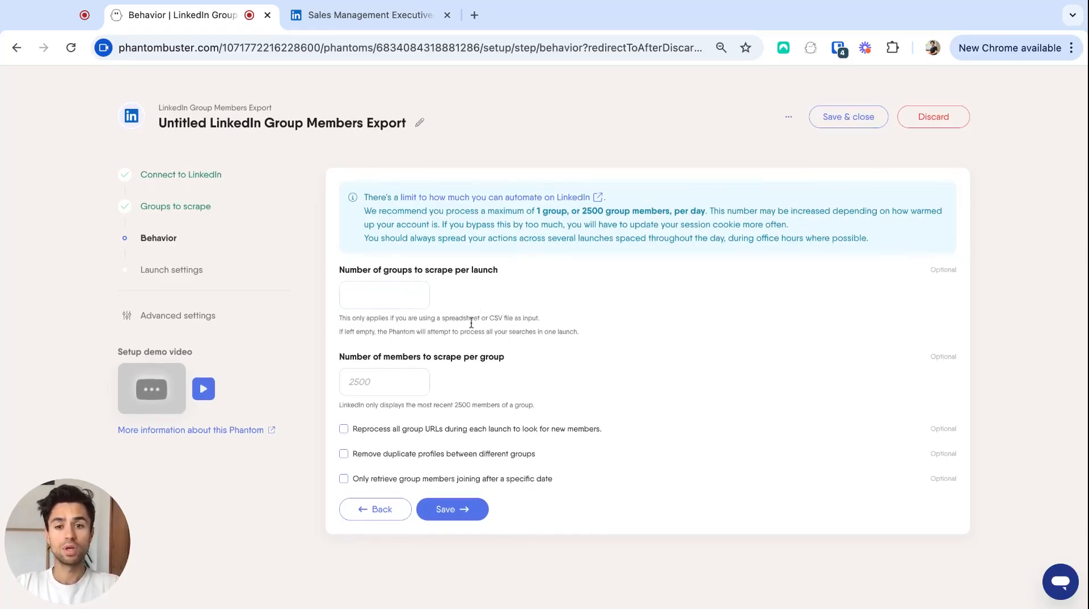
- Set the number of members to scrape per group to 2500 and launch the export once, manually
{"action": "left_click", "coordinate": [397, 379]}
{"action": "type", "text": "2500"}
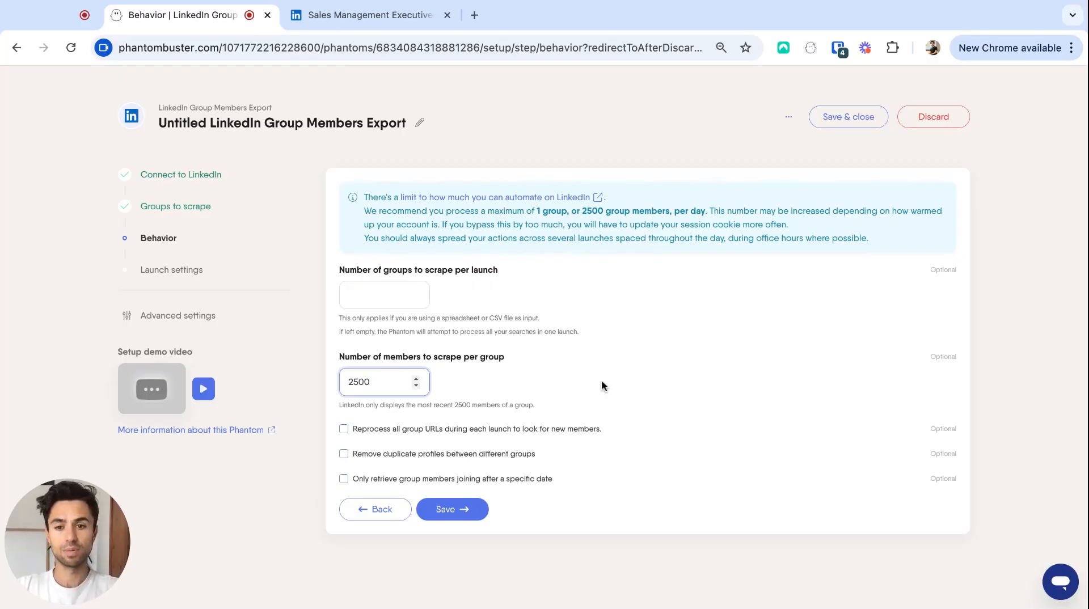
{"action": "left_click", "coordinate": [451, 512]}
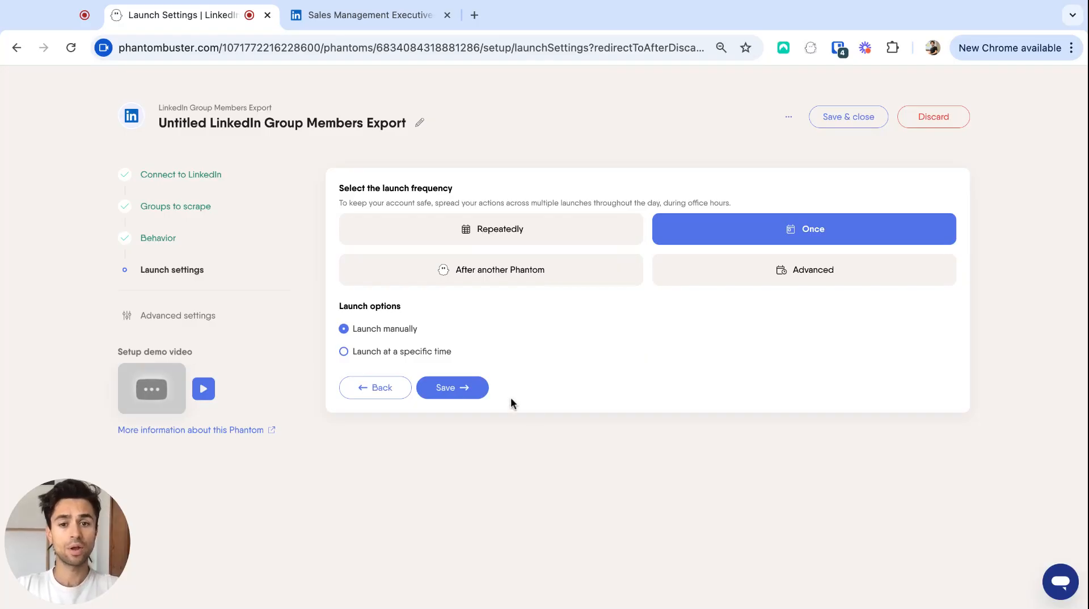
{"action": "left_click", "coordinate": [459, 392]}
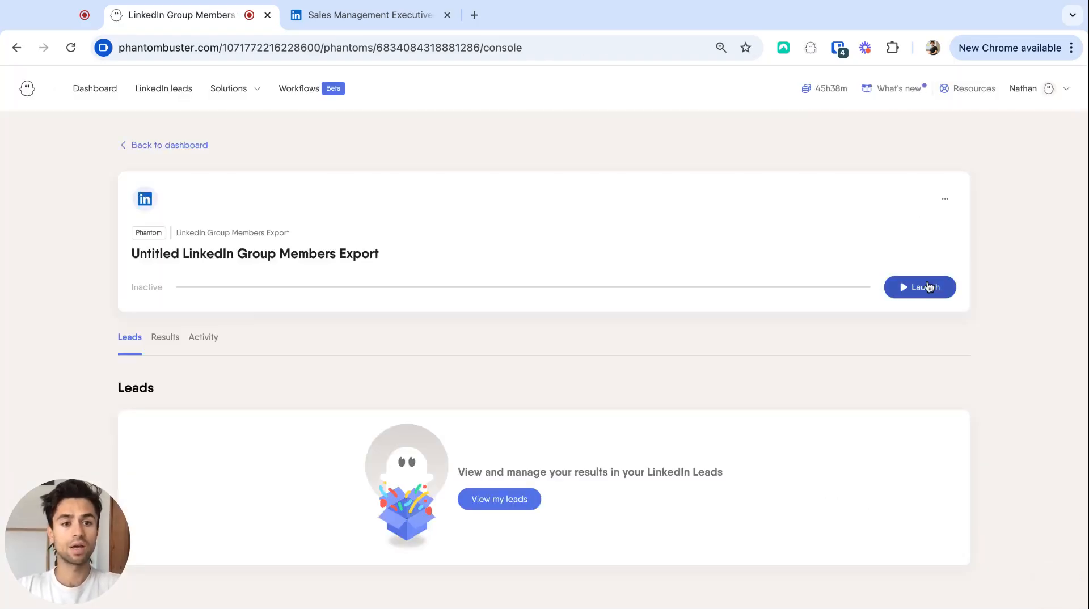
{"action": "left_click", "coordinate": [924, 291]}
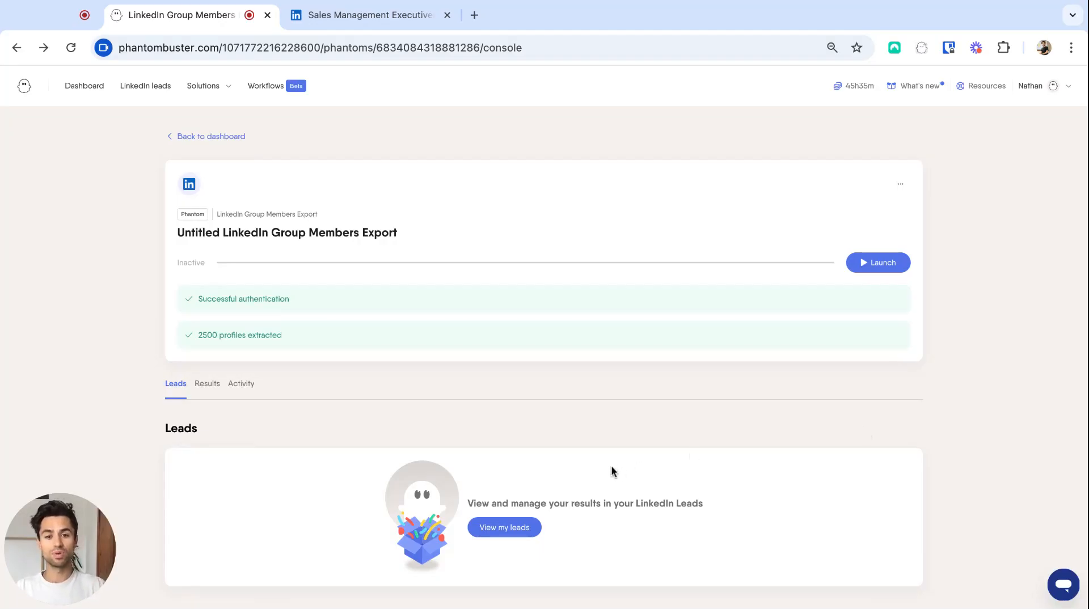
- Open the leads extracted by the group export and look through the columns of the table
{"action": "left_click", "coordinate": [503, 530]}
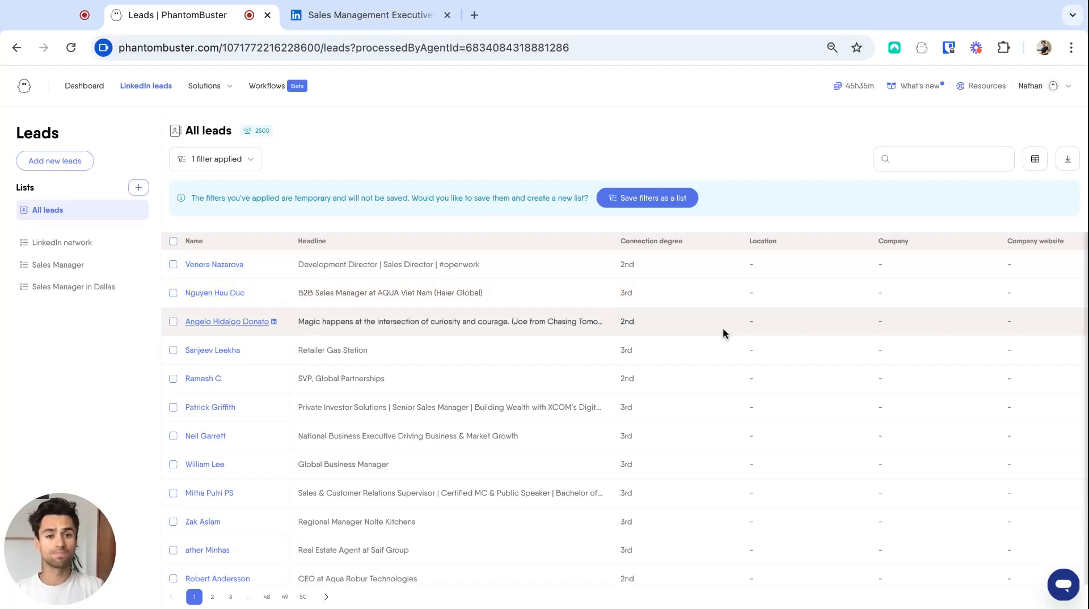
{"action": "scroll", "coordinate": [703, 328], "scroll_direction": "right", "scroll_amount": 10}
{"action": "scroll", "coordinate": [703, 328], "scroll_direction": "right", "scroll_amount": 10}
{"action": "scroll", "coordinate": [682, 328], "scroll_direction": "left", "scroll_amount": 8}
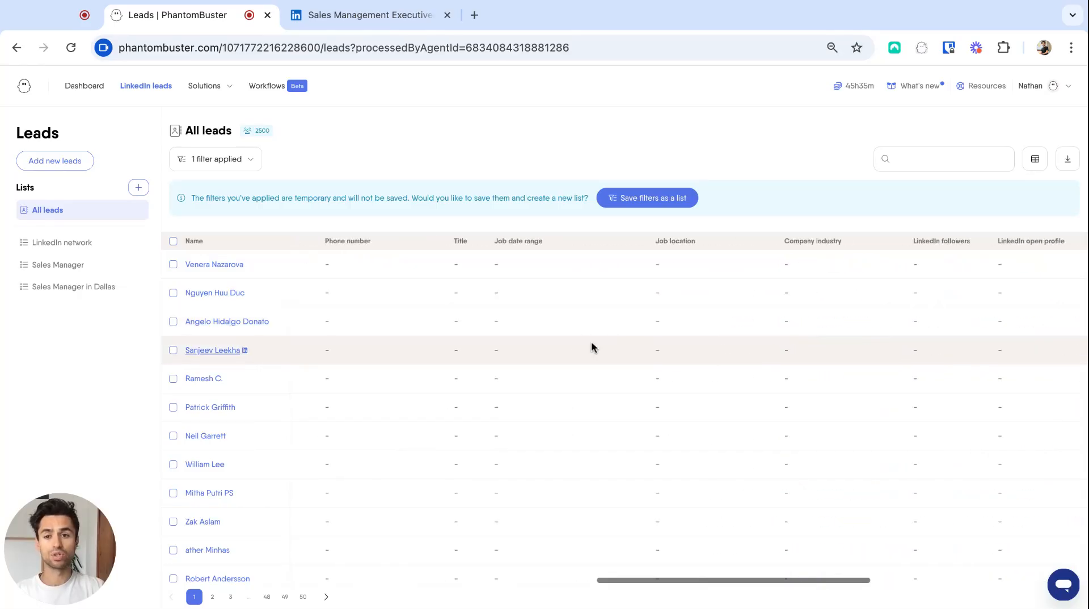
{"action": "scroll", "coordinate": [591, 346], "scroll_direction": "left", "scroll_amount": 6}
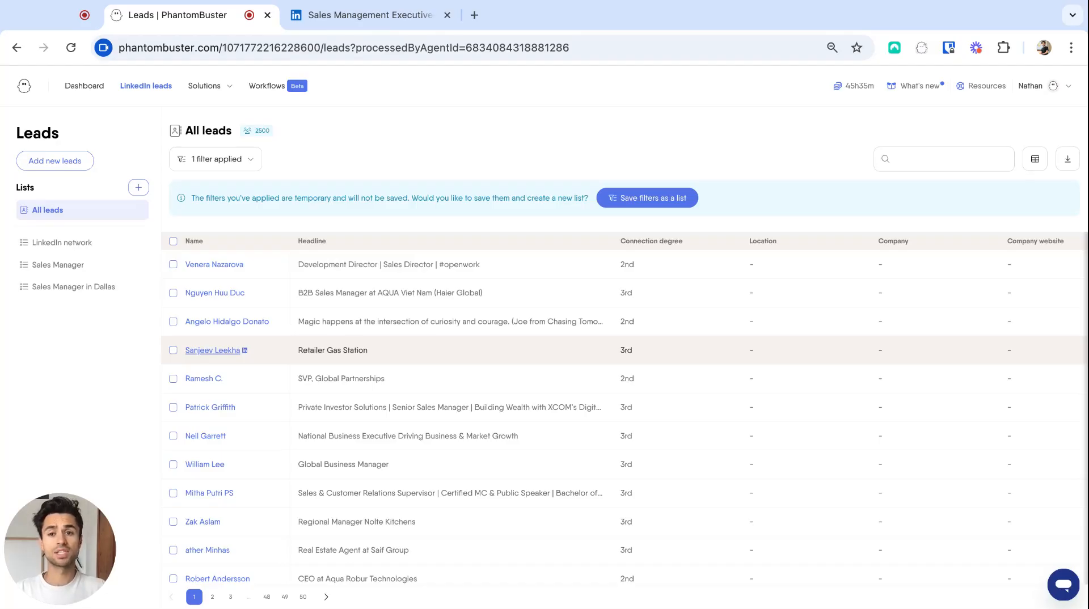
- Add a filter condition to the leads so that the Headline contains "Sales"
{"action": "left_click", "coordinate": [238, 161]}
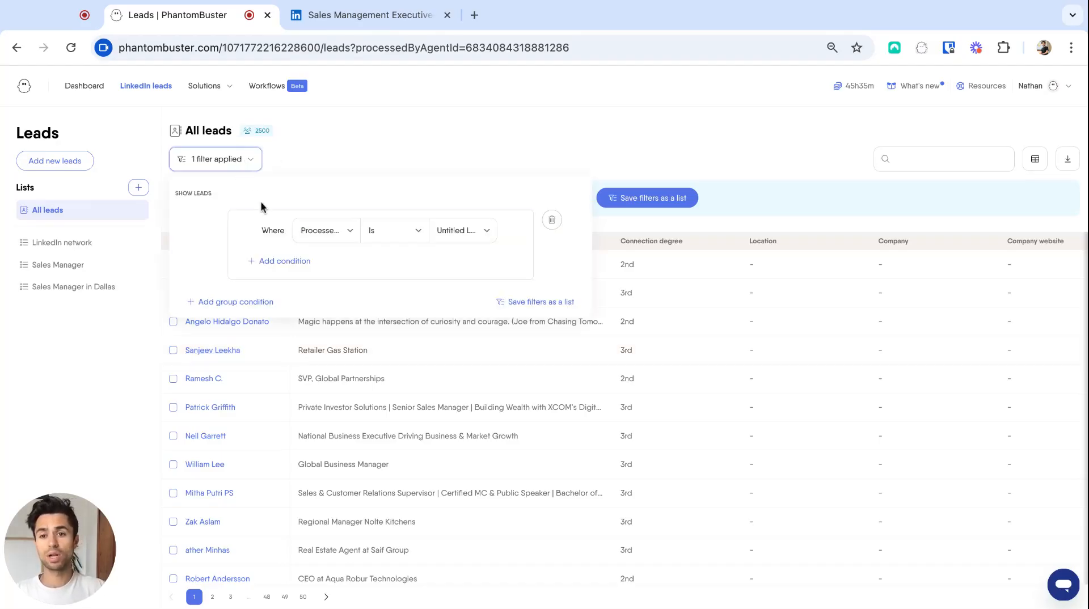
{"action": "left_click", "coordinate": [279, 265]}
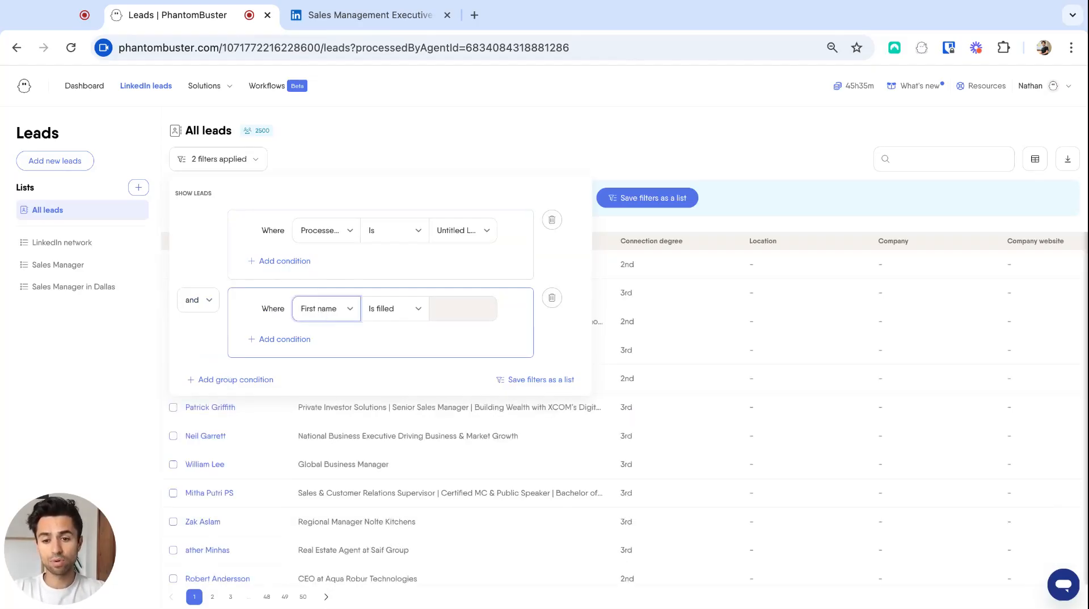
{"action": "left_click", "coordinate": [335, 341]}
{"action": "left_click", "coordinate": [408, 309]}
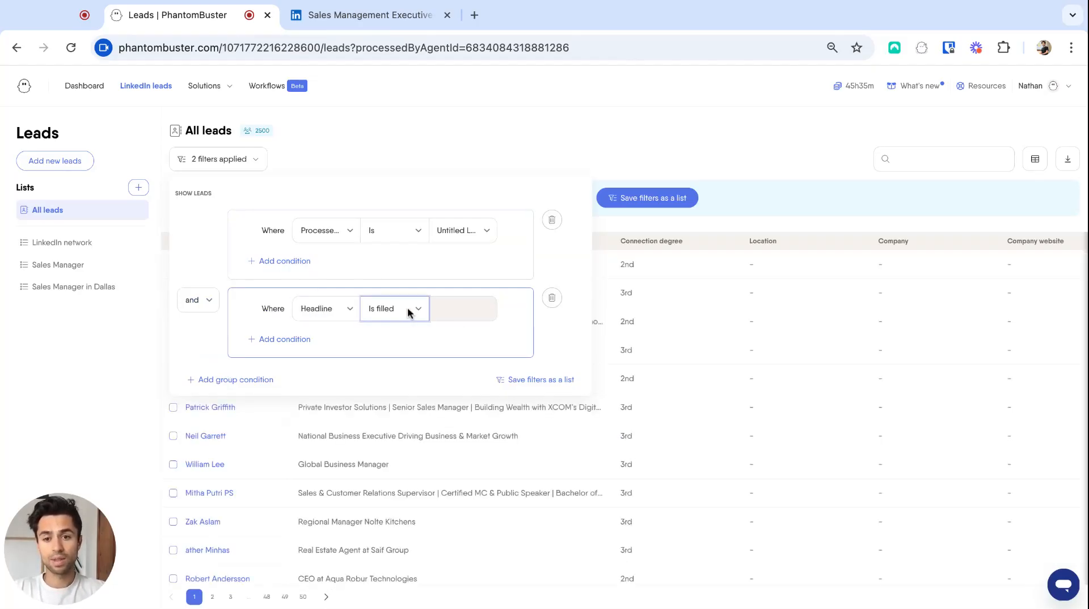
{"action": "left_click", "coordinate": [401, 335]}
{"action": "left_click", "coordinate": [463, 307]}
{"action": "type", "text": "Sales"}
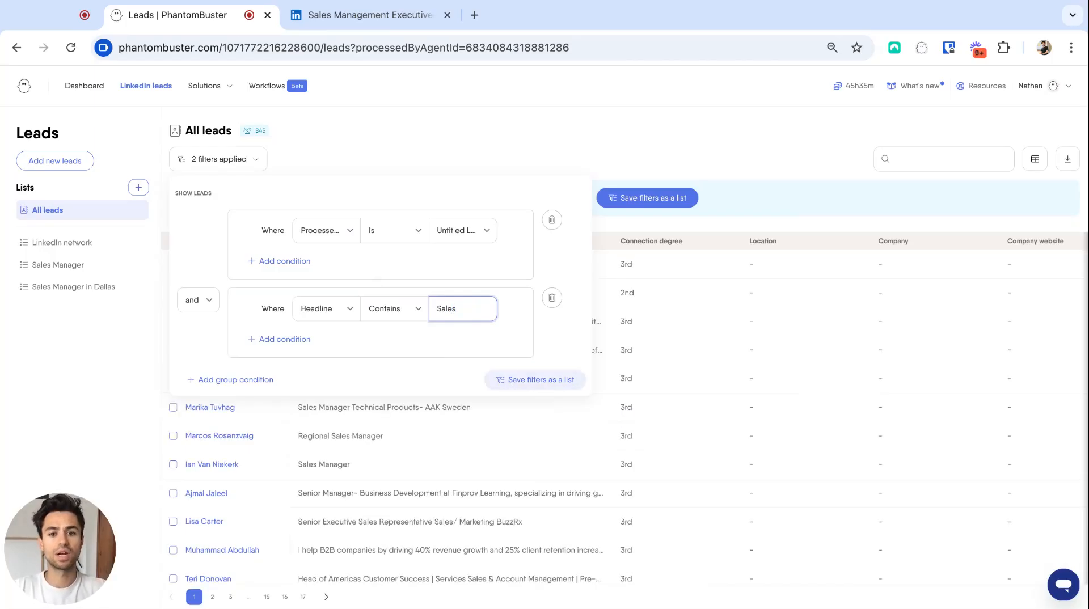
- Save the applied filters as a new list named "Sales Manager - Chicago"
{"action": "left_click", "coordinate": [522, 383]}
{"action": "left_click", "coordinate": [523, 384]}
{"action": "type", "text": "Sales Manager - Chi"}
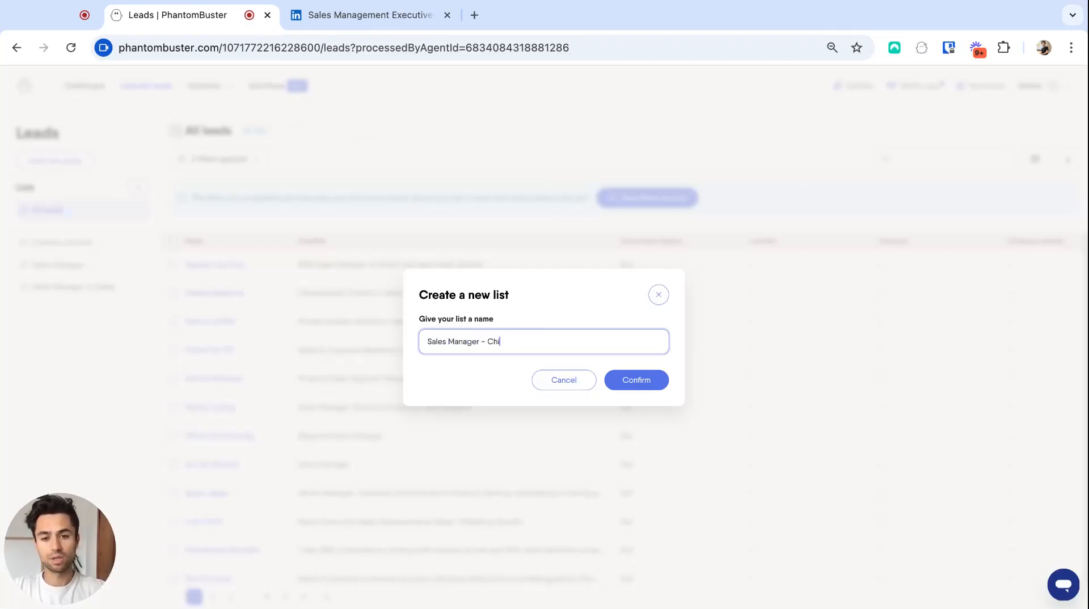
{"action": "type", "text": "cago"}
{"action": "left_click", "coordinate": [624, 381]}
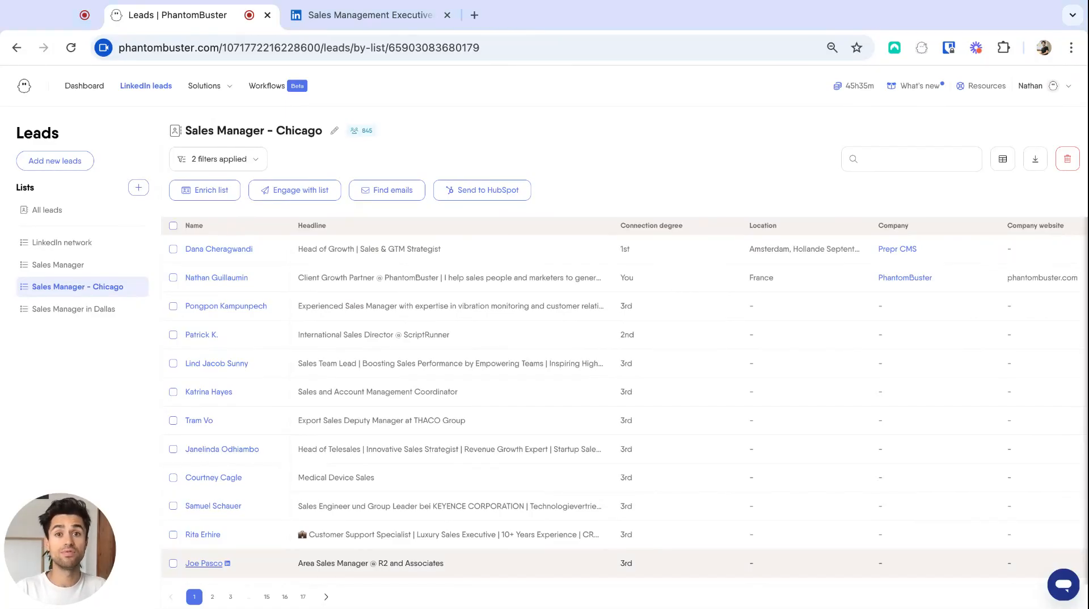
- Find the "Connect and send follow-up messages" use case among the LinkedIn solutions and start setting it up
{"action": "left_click", "coordinate": [219, 87]}
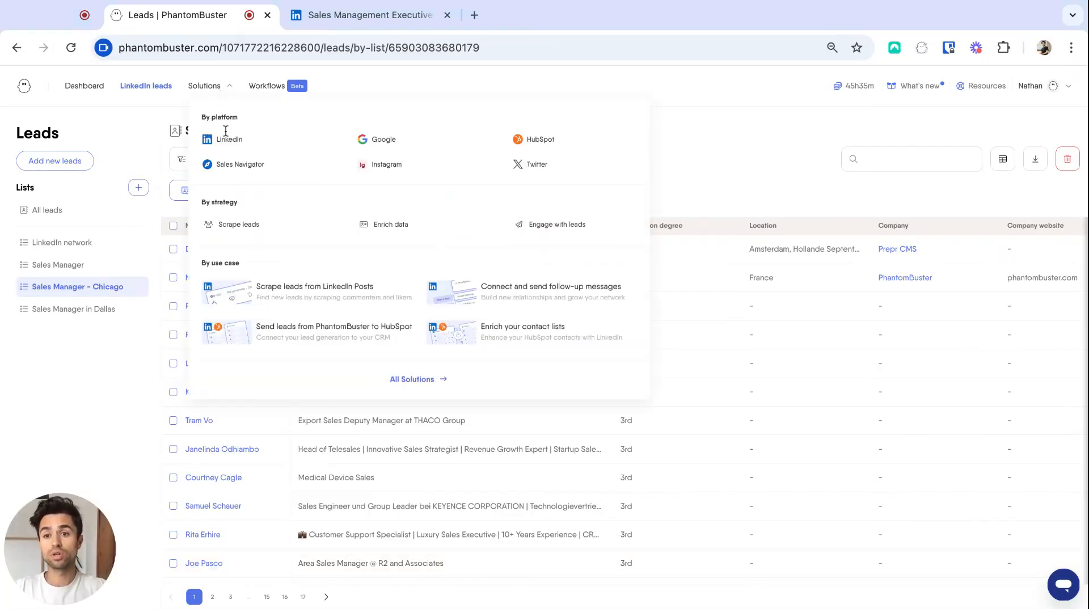
{"action": "left_click", "coordinate": [252, 146]}
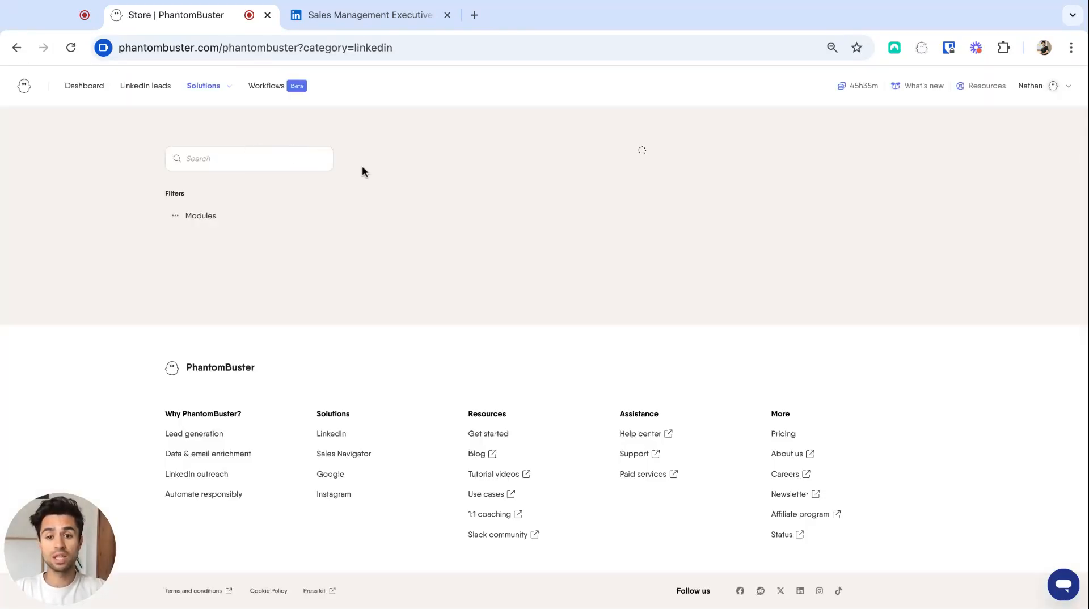
{"action": "scroll", "coordinate": [951, 384], "scroll_direction": "down", "scroll_amount": 1}
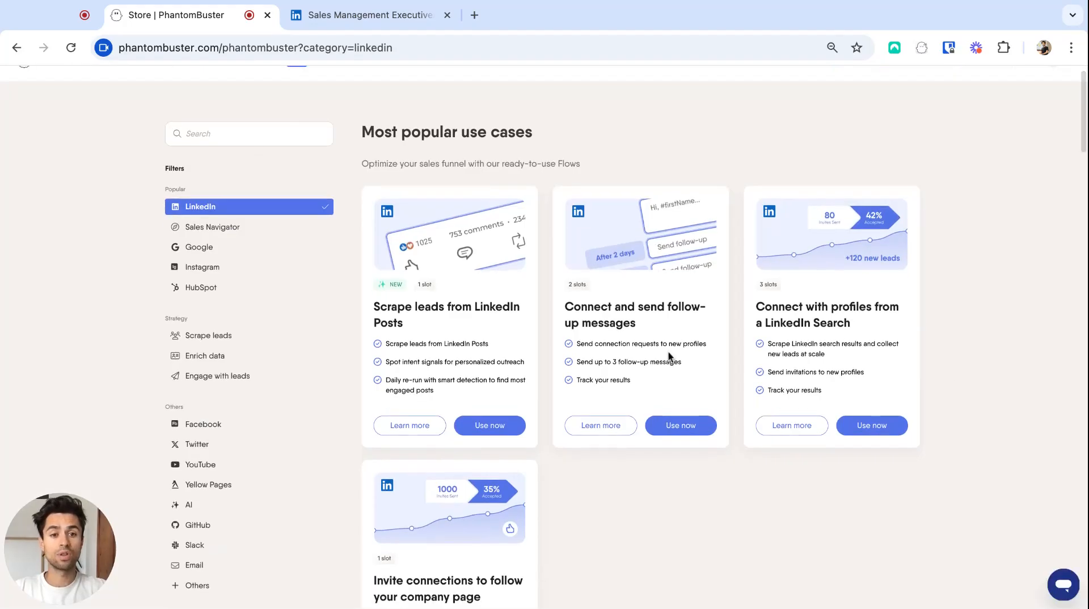
{"action": "left_click", "coordinate": [680, 430]}
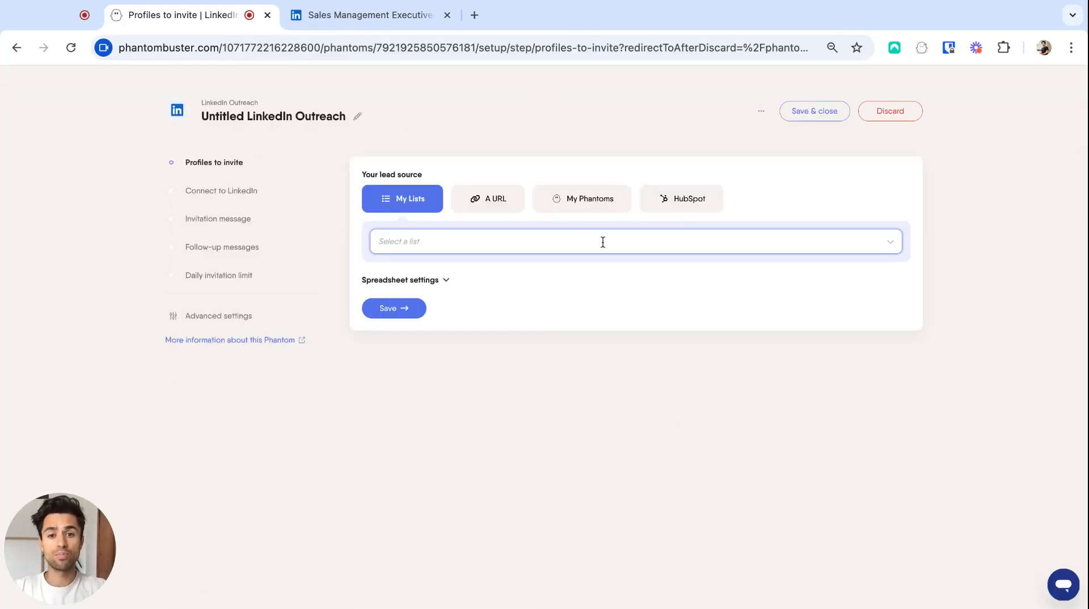
- Use the "Sales Manager - Chicago" list as the outreach's lead source and save the detected LinkedIn account for it
{"action": "left_click", "coordinate": [587, 243]}
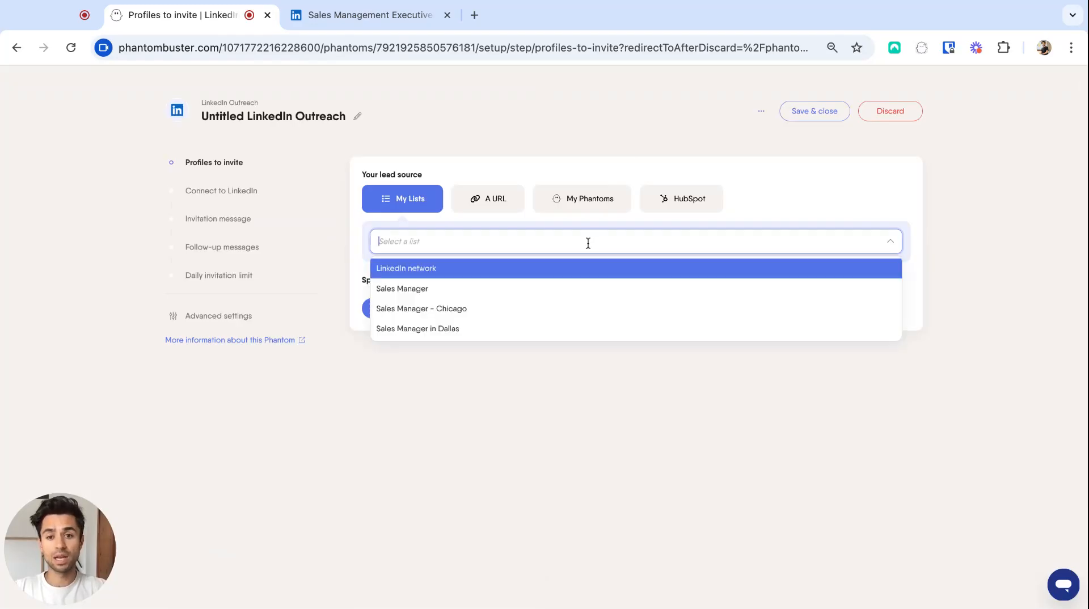
{"action": "left_click", "coordinate": [517, 311]}
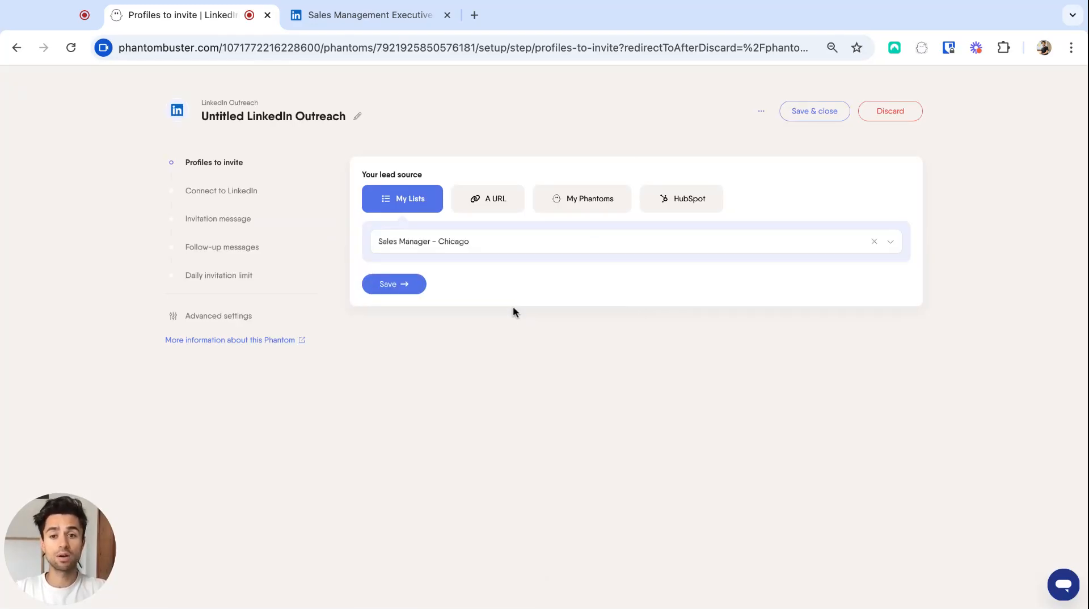
{"action": "left_click", "coordinate": [414, 287]}
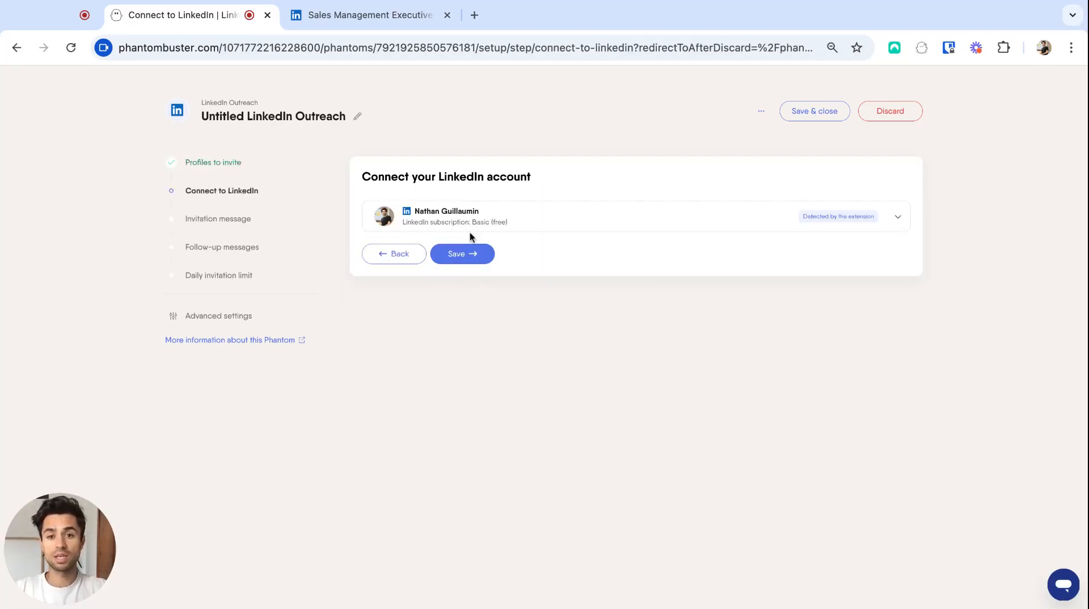
{"action": "left_click", "coordinate": [466, 256]}
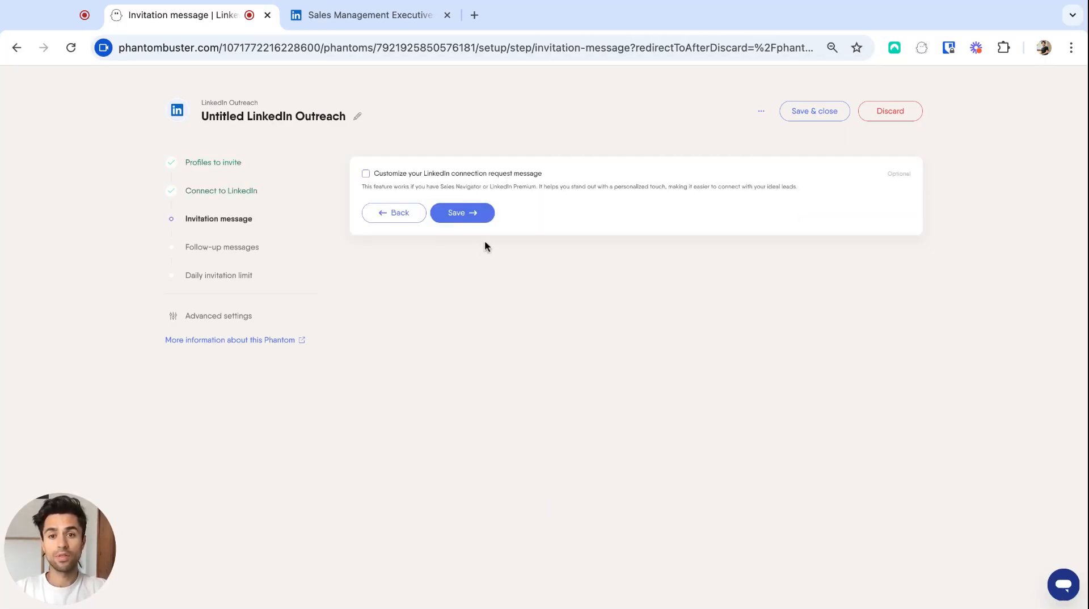
- Enable a customized LinkedIn connection request message and start it with "Hi" followed by the First name placeholder
{"action": "left_click", "coordinate": [366, 174]}
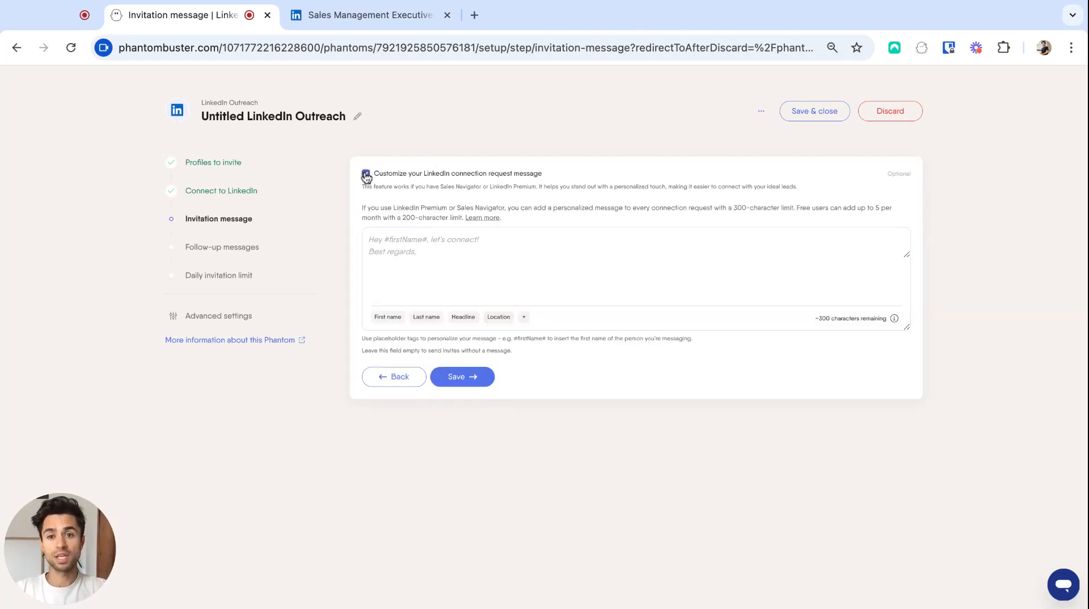
{"action": "left_click", "coordinate": [427, 240]}
{"action": "type", "text": "Hi"}
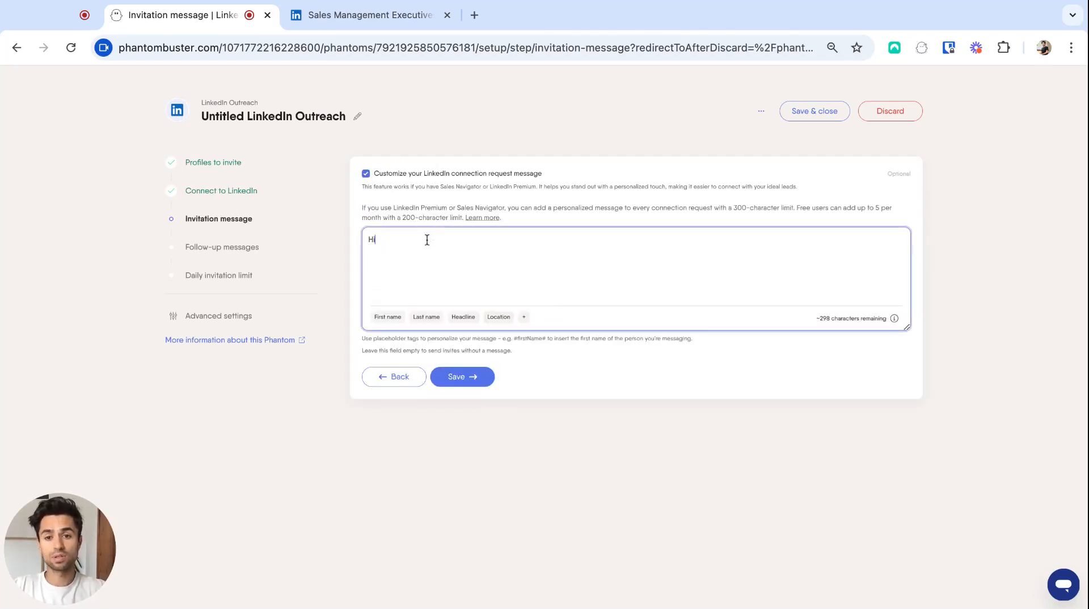
{"action": "left_click", "coordinate": [393, 320]}
- Complete the invitation message with ", I saw you are also a member of the Sales Management Executive group, let's connect !" and save it
{"action": "type", "text": ", I saw you are m"}
{"action": "key", "text": "BackSpace"}
{"action": "type", "text": "also a m=e"}
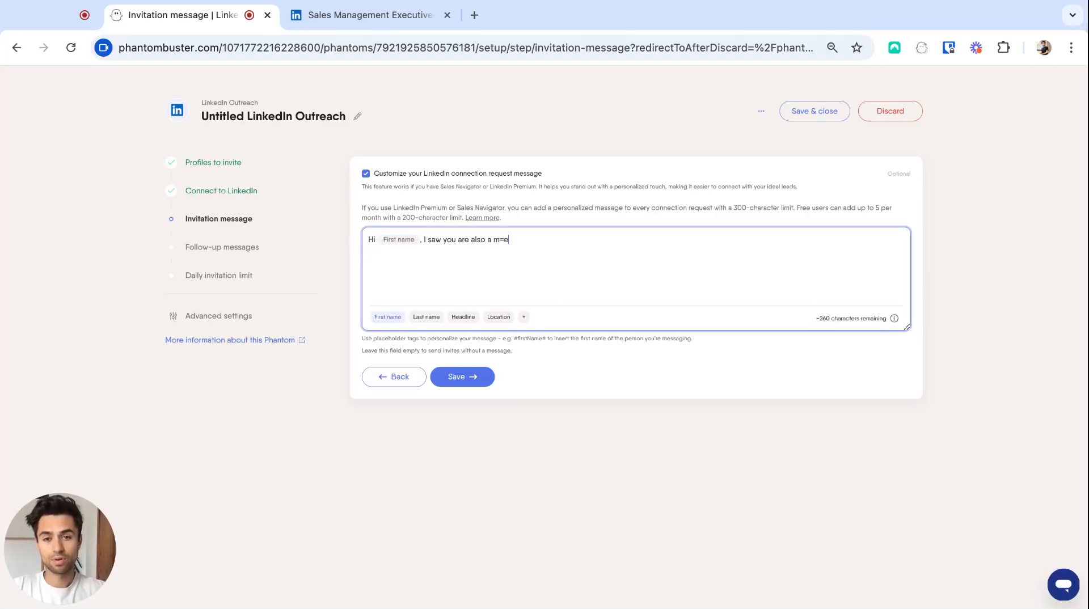
{"action": "key", "text": "BackSpace"}
{"action": "key", "text": "BackSpace"}
{"action": "type", "text": "ember of t"}
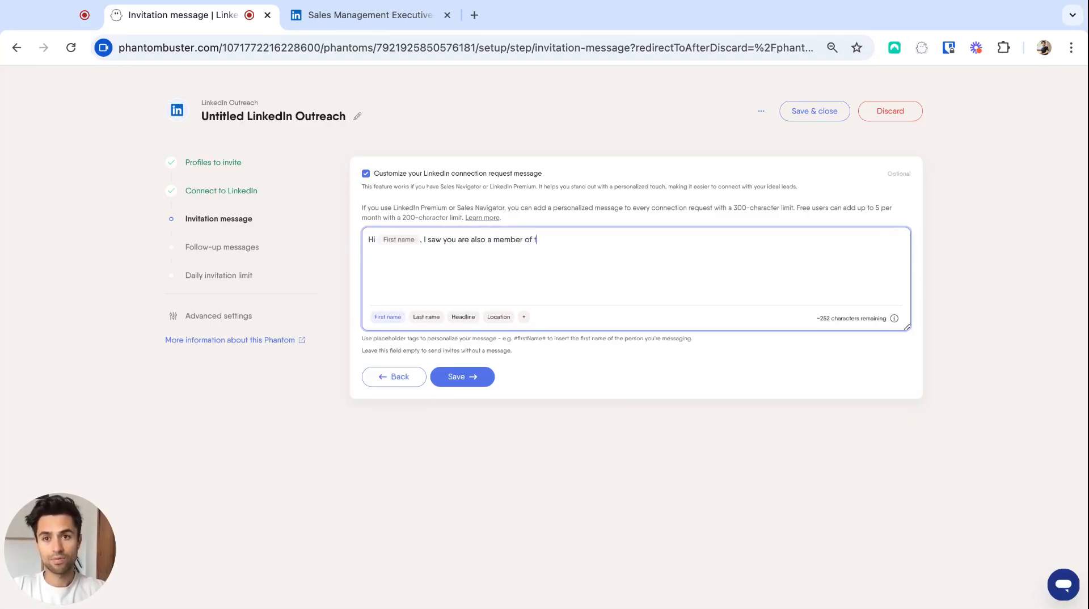
{"action": "type", "text": "he Sales Mana"}
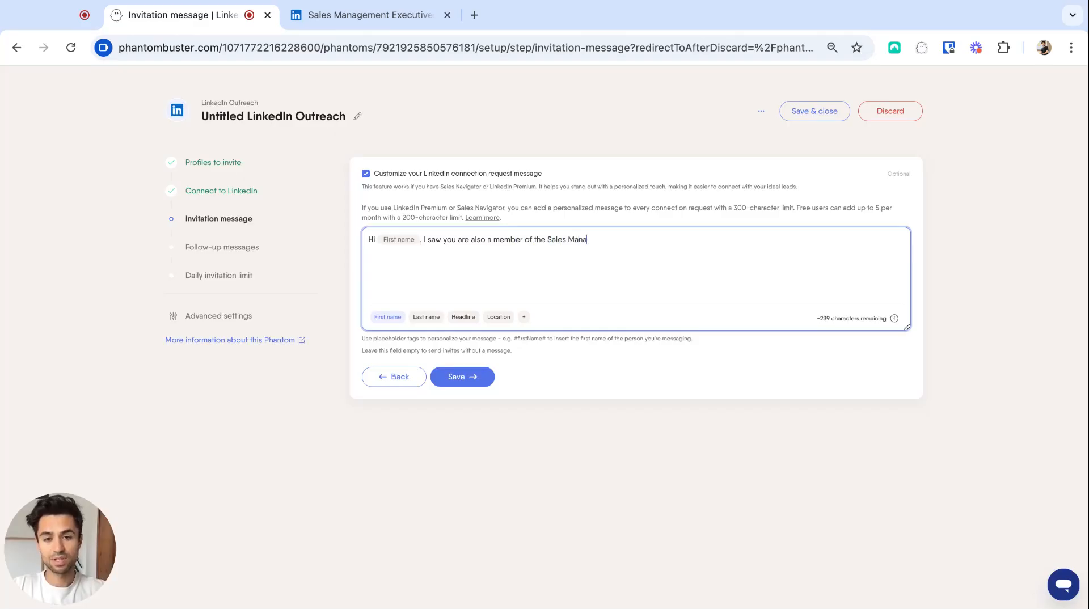
{"action": "type", "text": "gement Exe"}
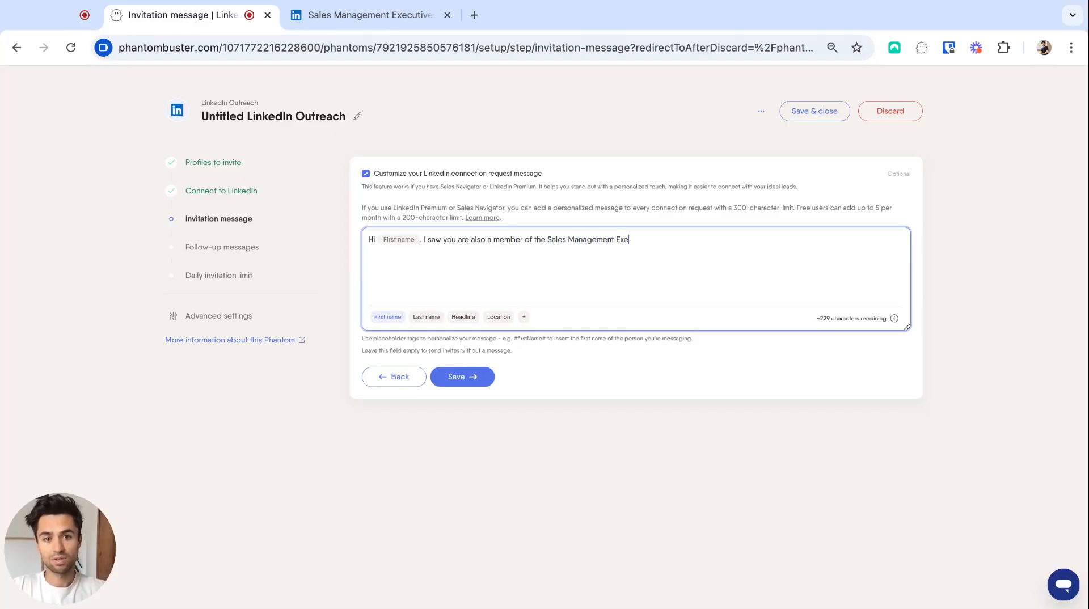
{"action": "type", "text": "cutive group"}
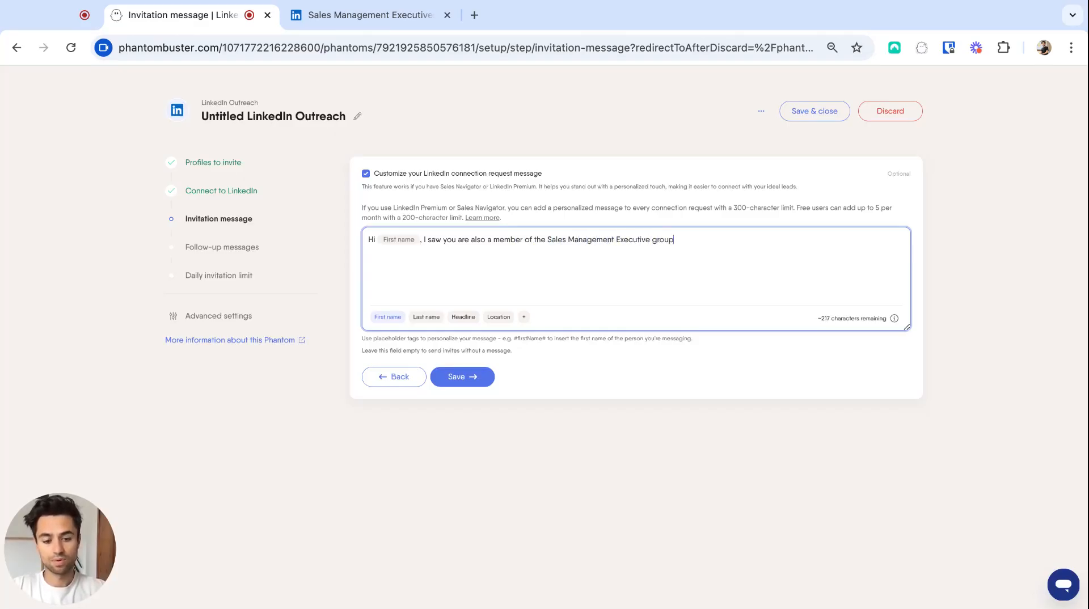
{"action": "type", "text": ", let's con"}
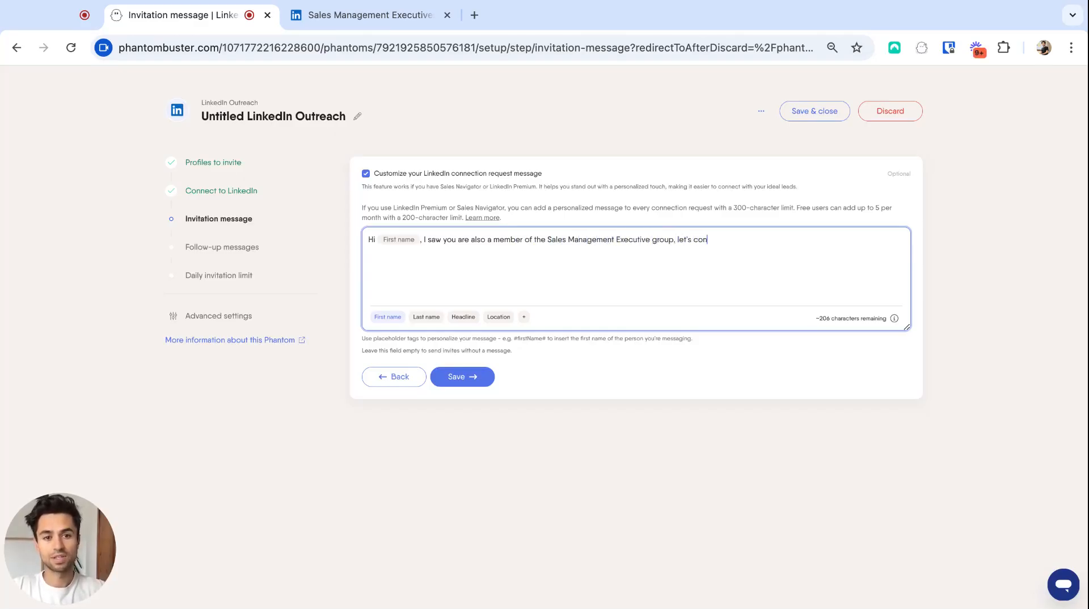
{"action": "type", "text": "nect !"}
{"action": "left_click", "coordinate": [467, 382]}
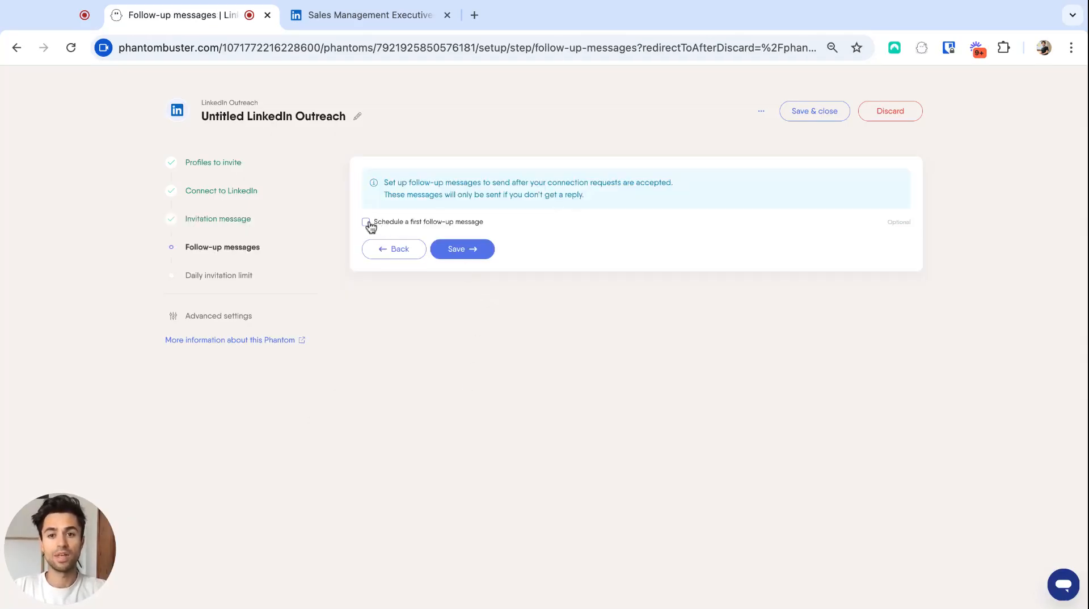
- Schedule a first follow-up message for sending after at least 1 day
{"action": "left_click", "coordinate": [367, 222]}
{"action": "left_click", "coordinate": [420, 272]}
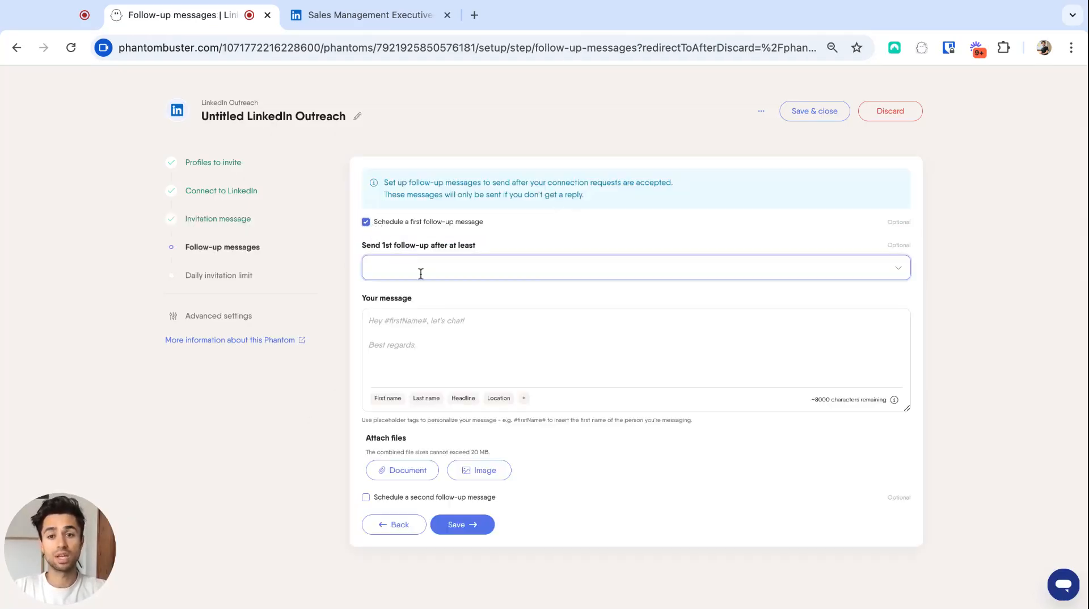
{"action": "left_click", "coordinate": [480, 265]}
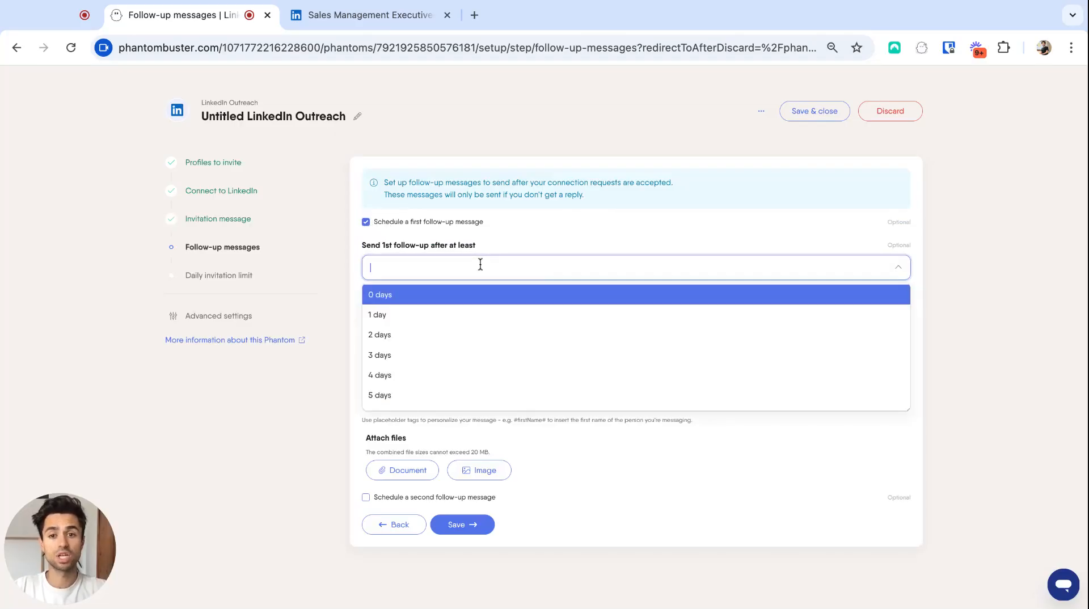
{"action": "left_click", "coordinate": [429, 316]}
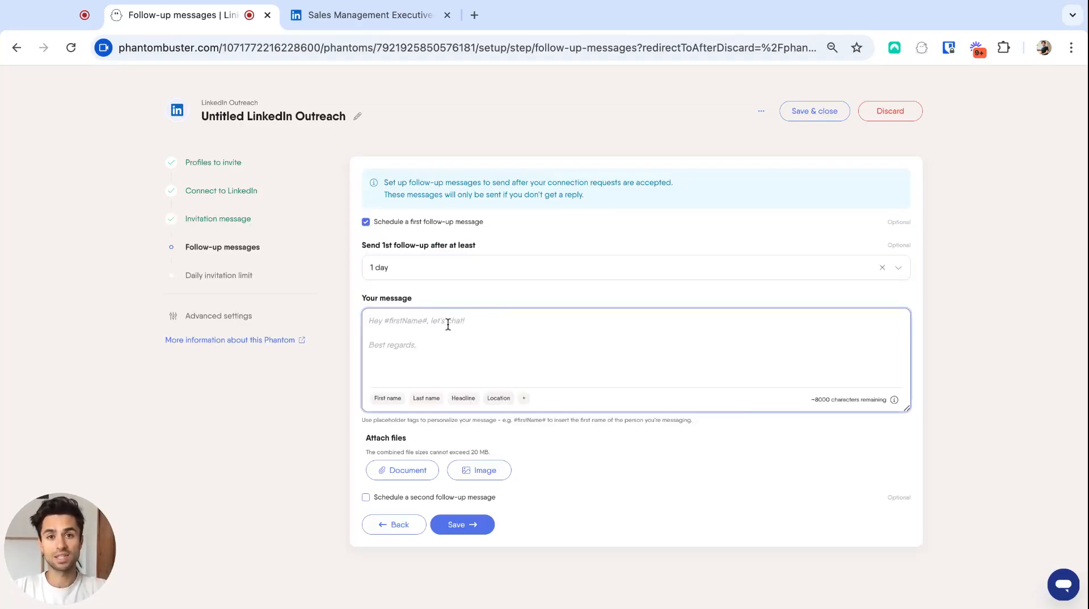
- Write the first follow-up message as "Hi", the First name placeholder, and ", I had a question : did you already try to use PhantomBuster?"
{"action": "left_click", "coordinate": [445, 328]}
{"action": "type", "text": "Hi"}
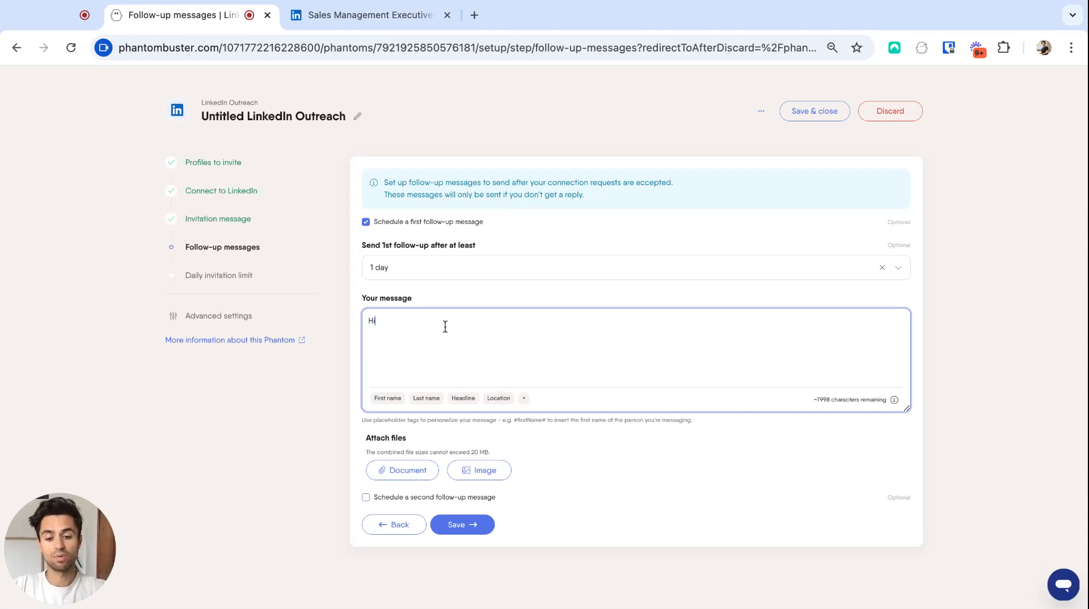
{"action": "left_click", "coordinate": [392, 398]}
{"action": "type", "text": ", I had a"}
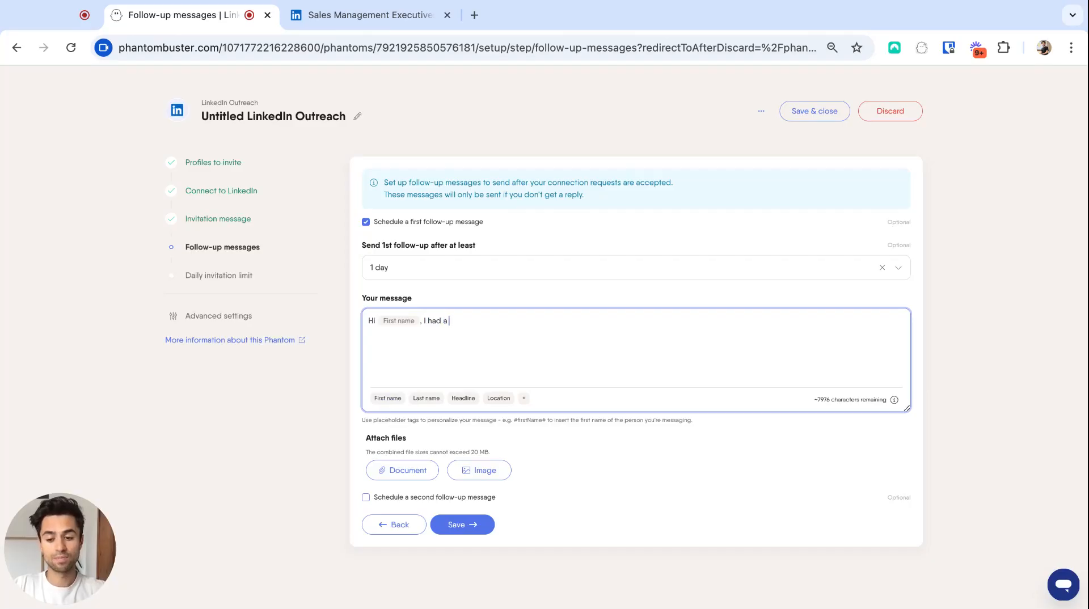
{"action": "type", "text": " question : "}
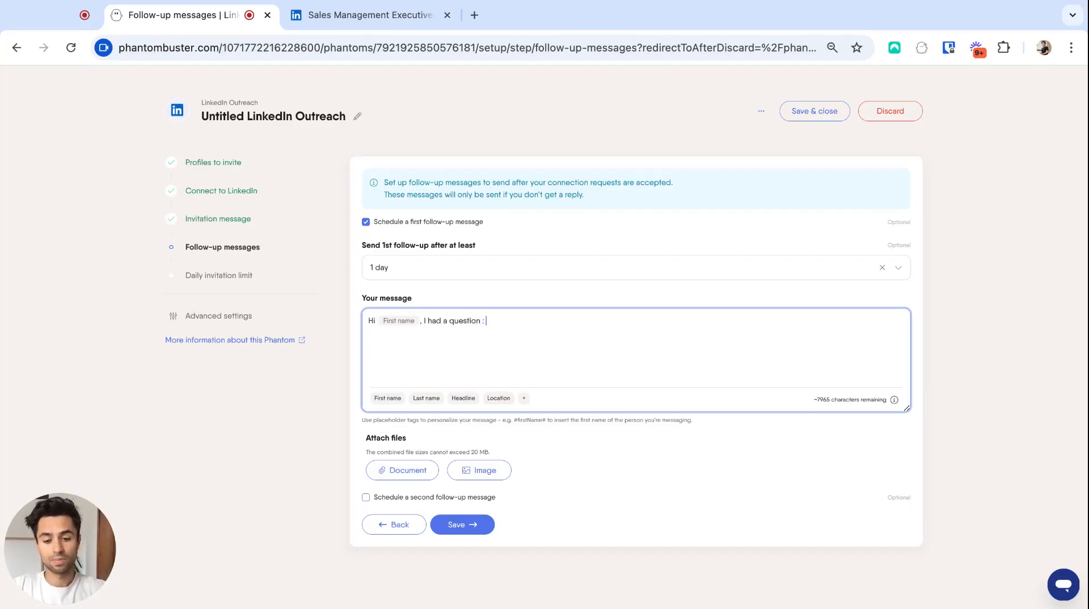
{"action": "type", "text": "did you alr"}
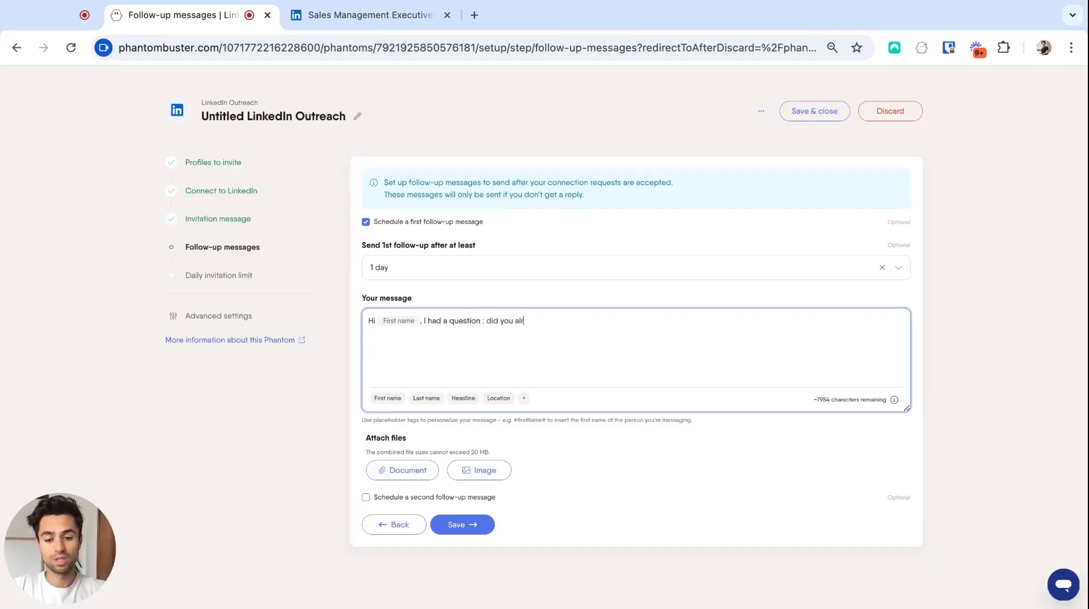
{"action": "type", "text": "eady try to use PhantomBuster?"}
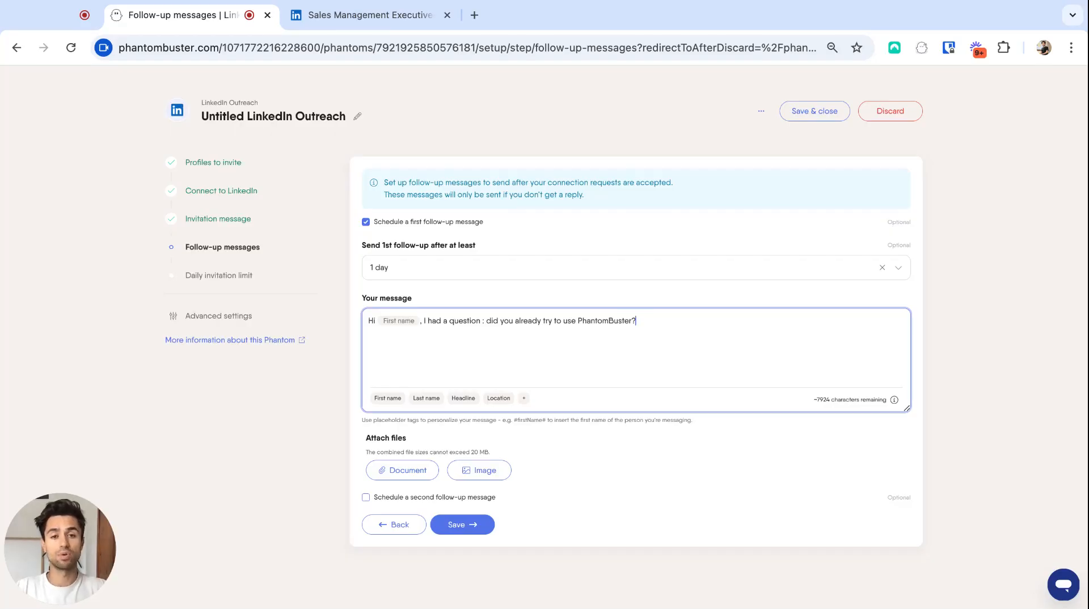
{"action": "left_click", "coordinate": [366, 498]}
{"action": "scroll", "coordinate": [366, 499], "scroll_direction": "down", "scroll_amount": 5}
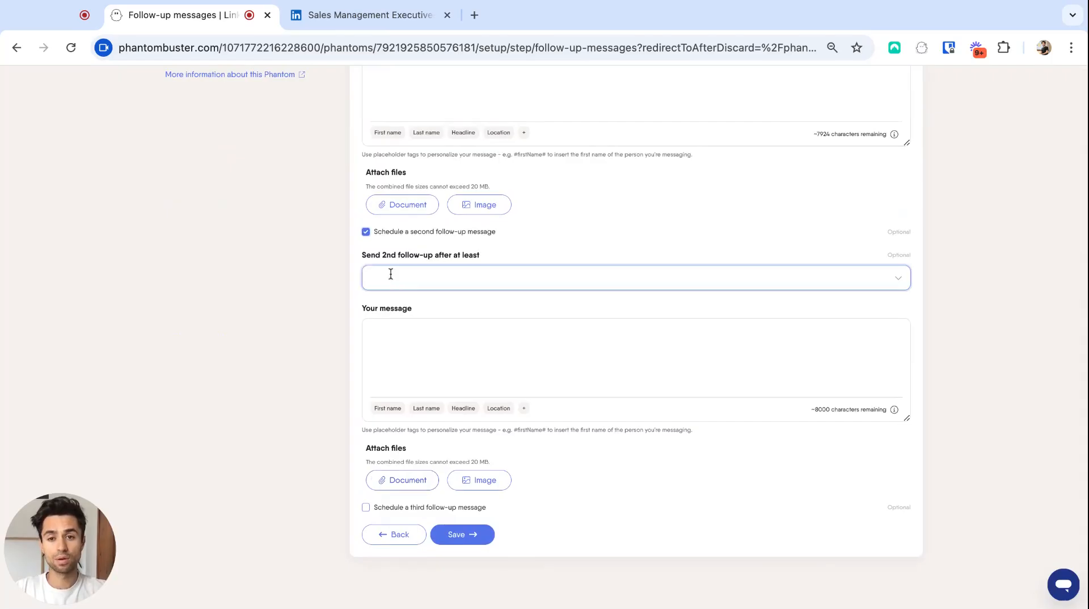
{"action": "left_click", "coordinate": [366, 233]}
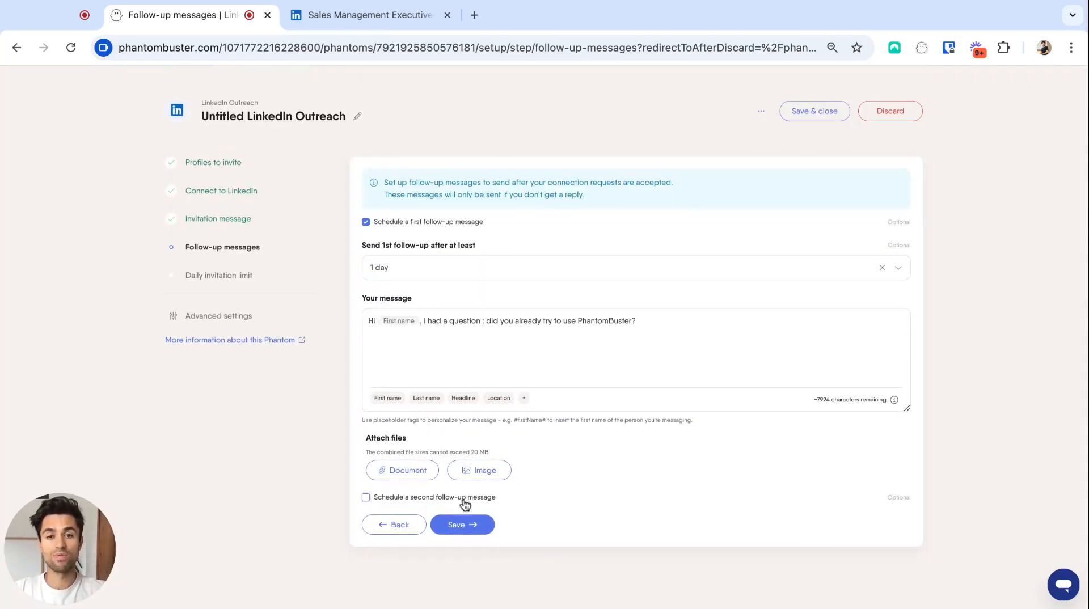
- Save the outreach setup with 20 invitations per day on weekdays during working hours, and switch the flow on
{"action": "left_click", "coordinate": [475, 520]}
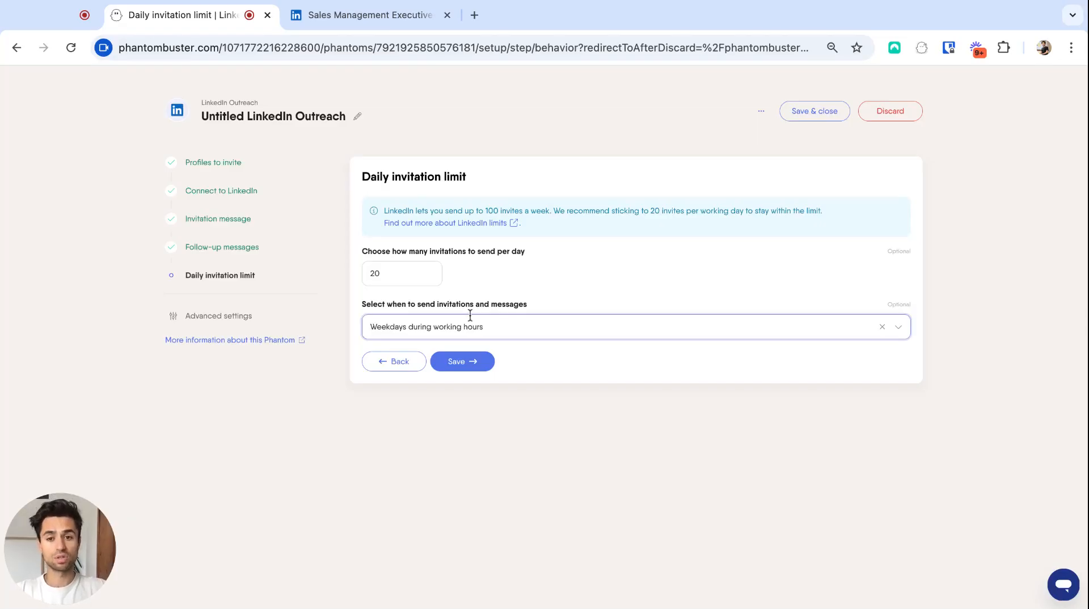
{"action": "left_click", "coordinate": [465, 363]}
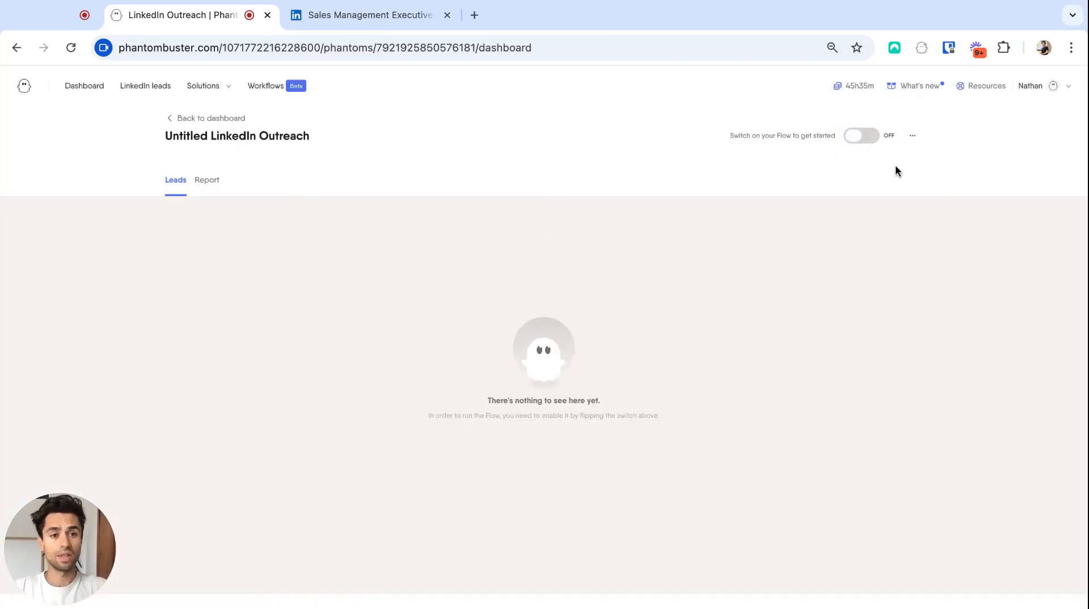
{"action": "left_click", "coordinate": [878, 138]}
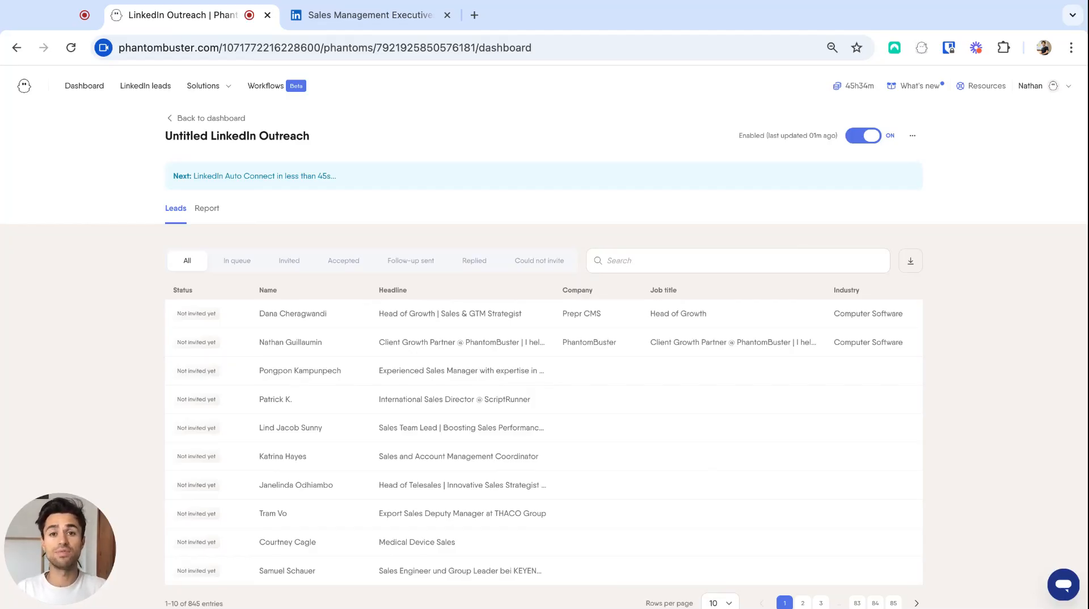
- Check the outreach's Accepted and Follow-up sent leads and review its performance report
{"action": "left_click", "coordinate": [338, 266]}
{"action": "left_click", "coordinate": [400, 267]}
{"action": "left_click", "coordinate": [207, 211]}
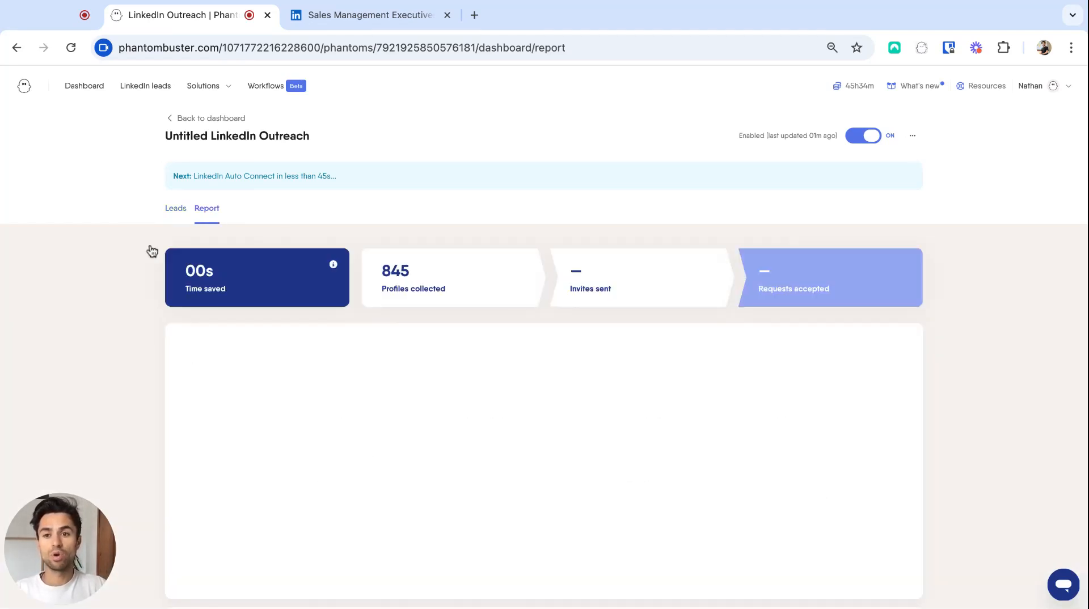
{"action": "scroll", "coordinate": [57, 300], "scroll_direction": "down", "scroll_amount": 1}
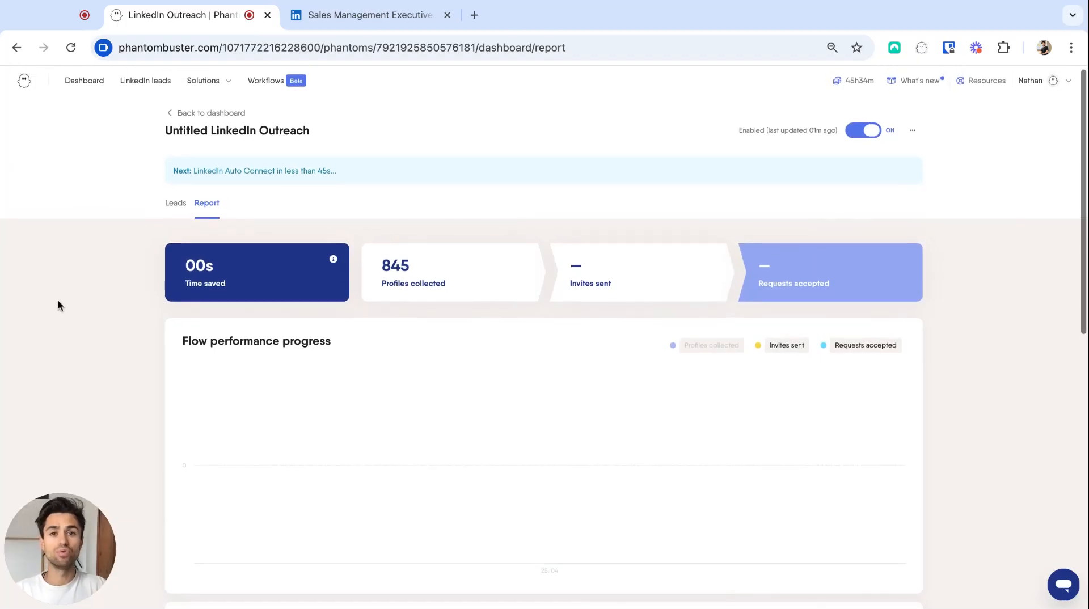